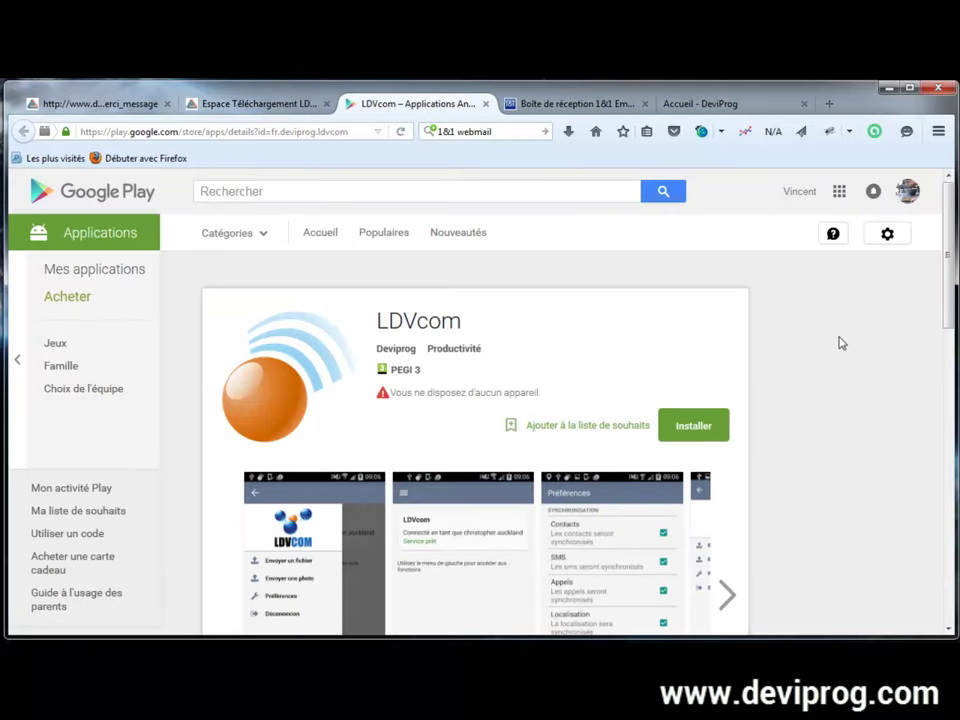
Step: Enlarge the first LDVcom app screenshot in Google Play and browse through the following ones
drag(950, 282, 950, 352)
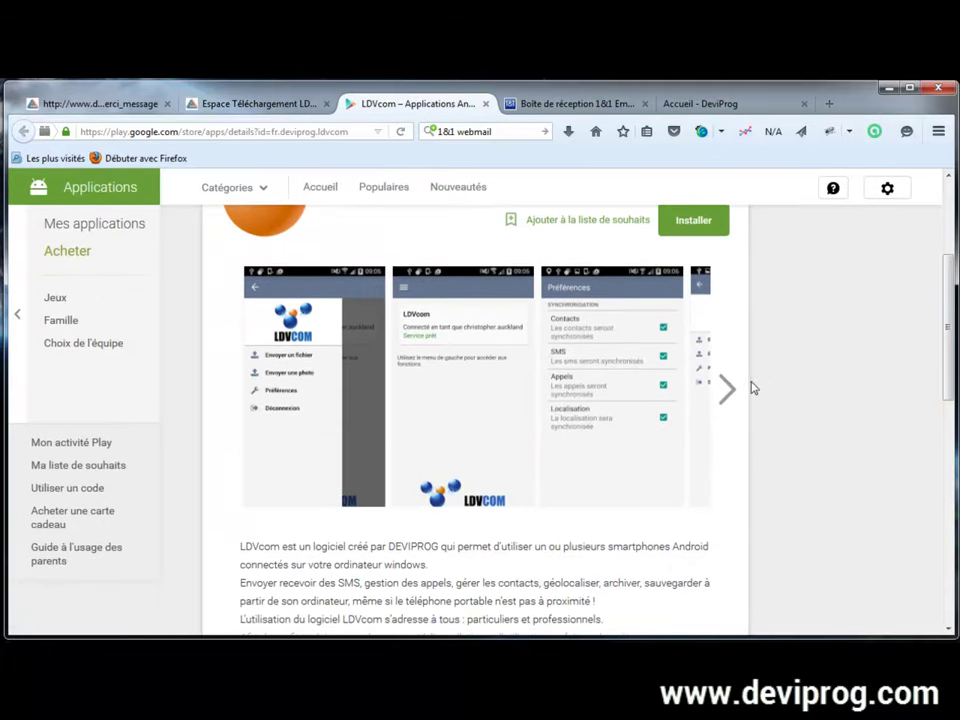
click(305, 380)
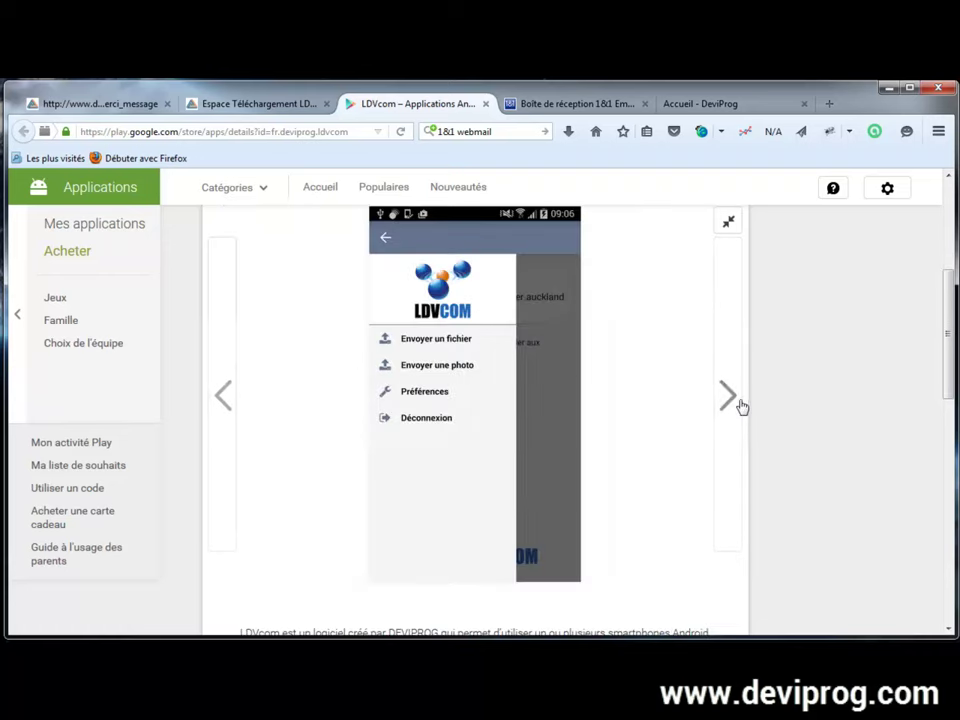
click(727, 395)
click(727, 396)
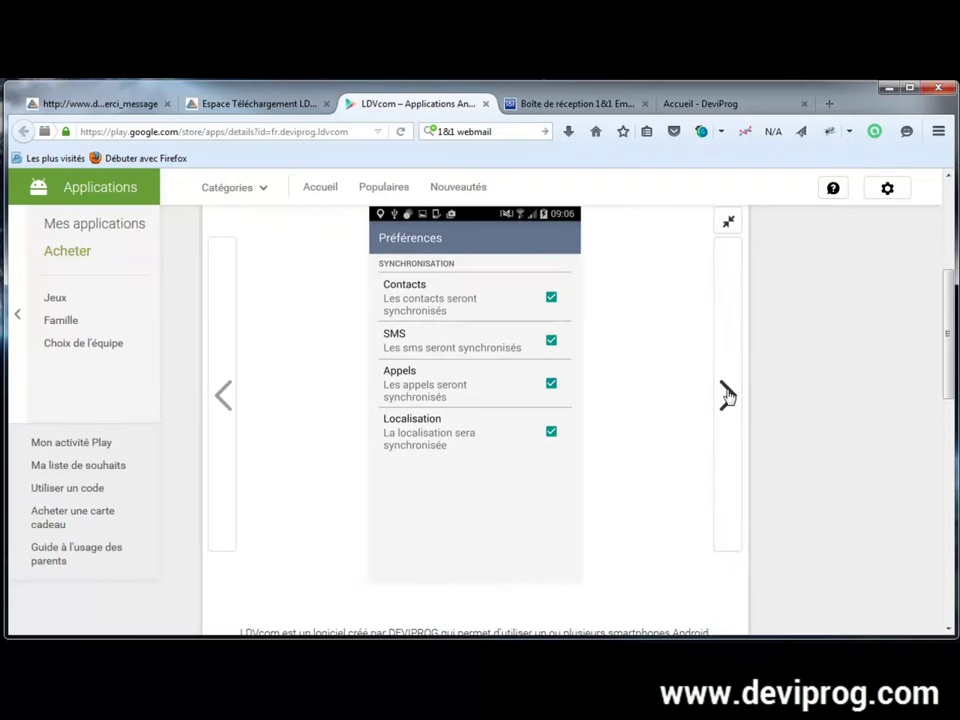
click(727, 396)
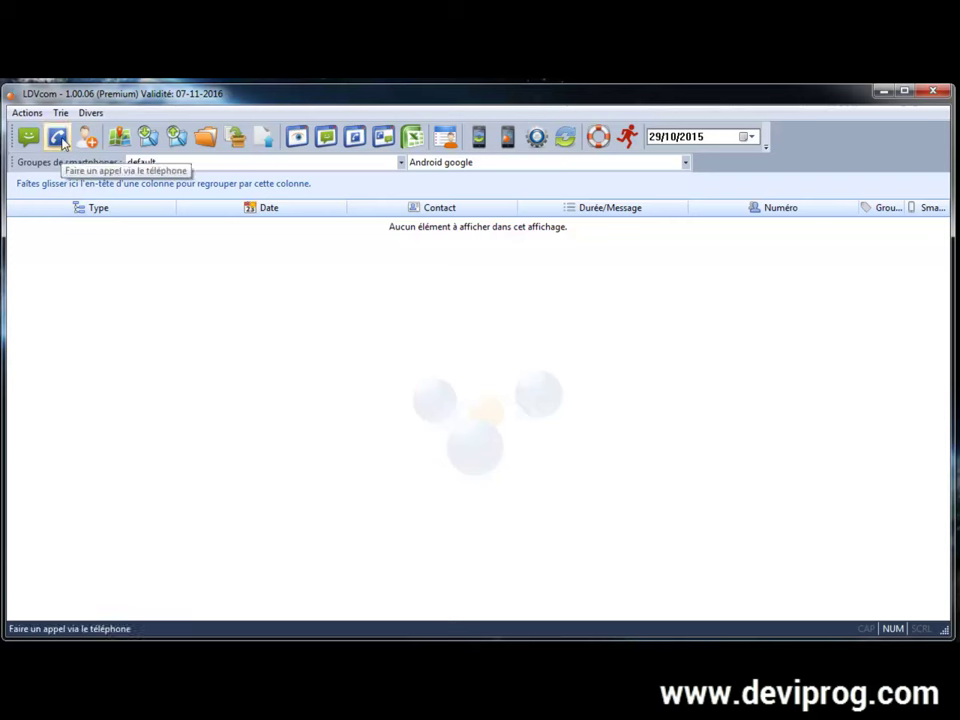
Step: Check the registered smartphones in Gestion des smartphones, then start a new SMS
click(61, 113)
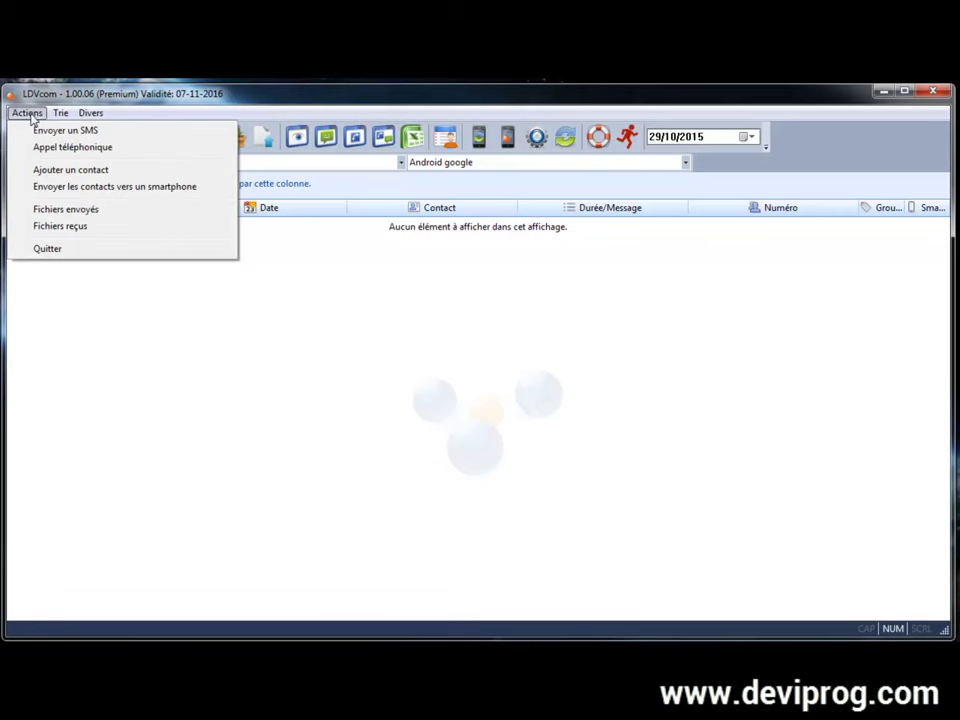
click(35, 116)
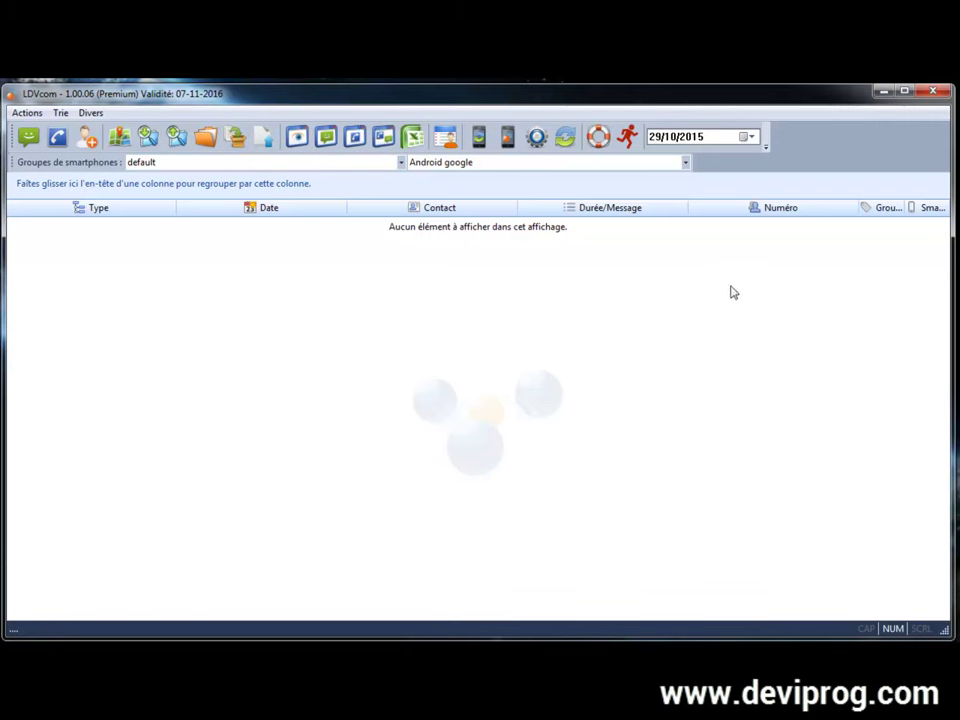
click(508, 142)
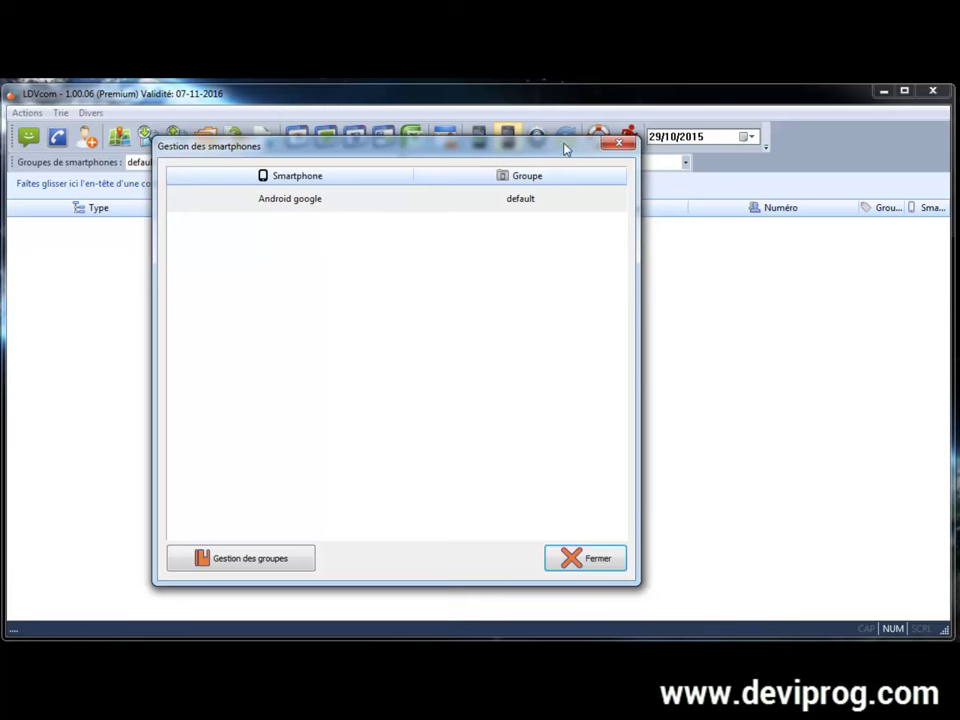
click(620, 144)
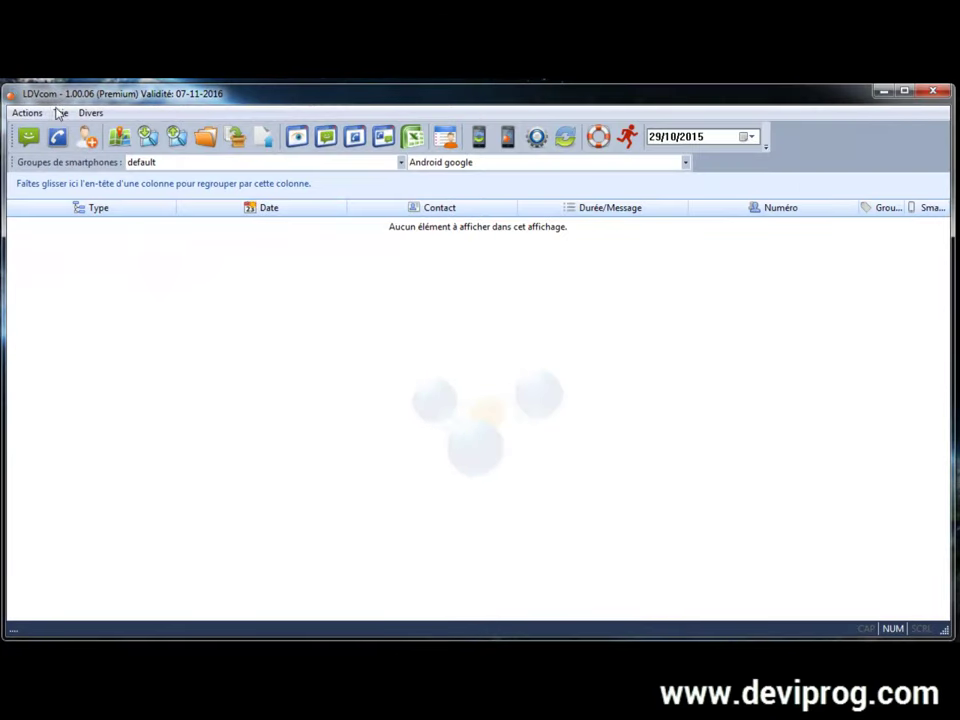
click(28, 138)
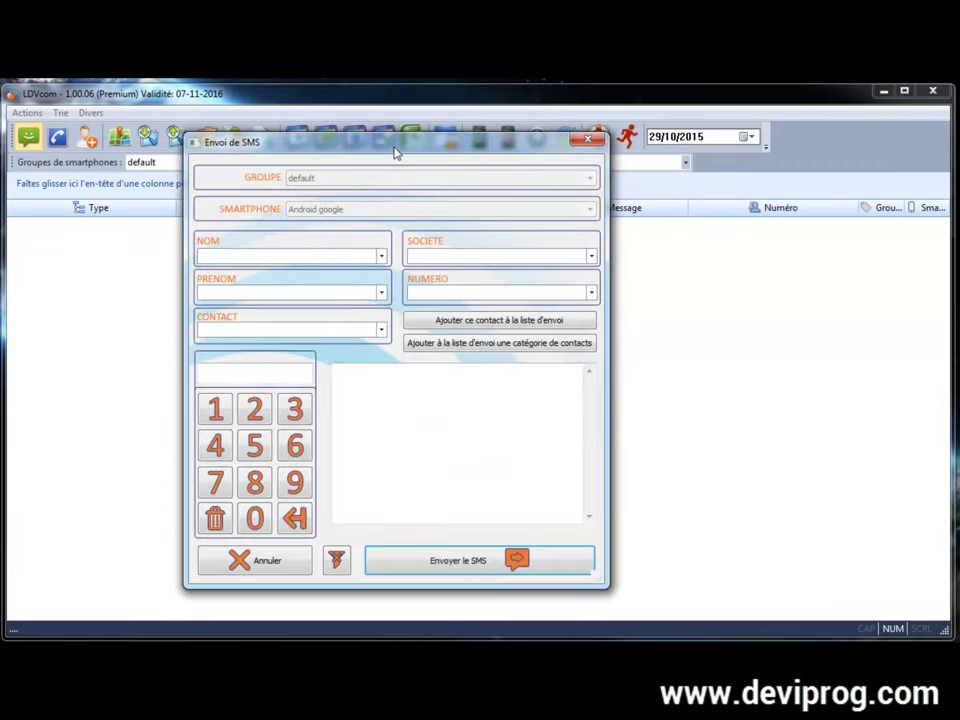
Step: Reposition the SMS window and look through the surname, company and first-name lists
drag(395, 152, 456, 150)
click(483, 387)
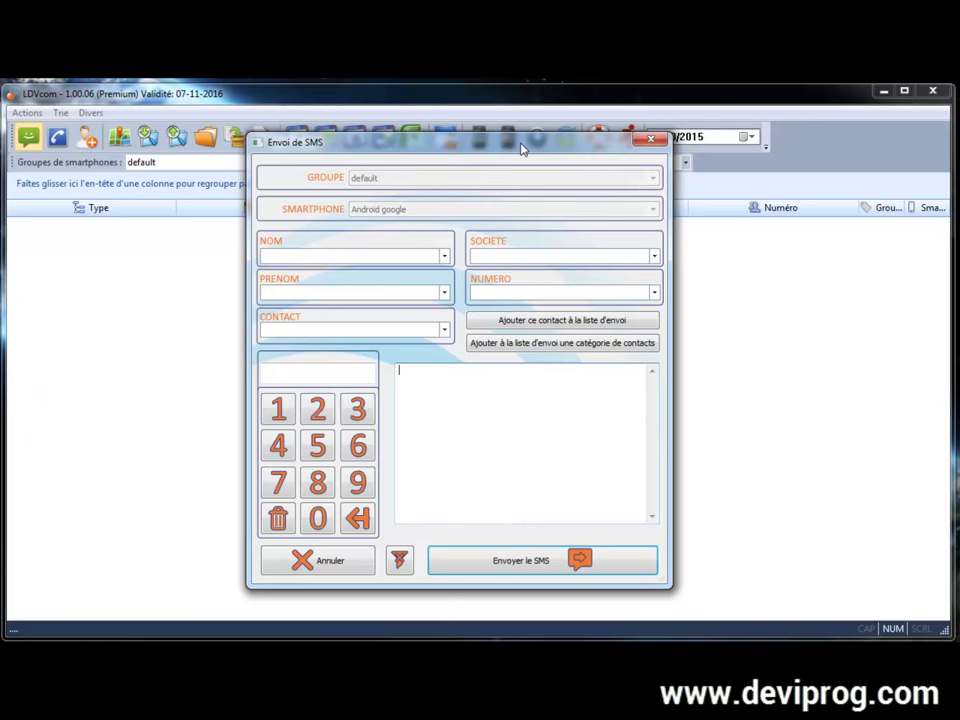
drag(513, 148, 517, 148)
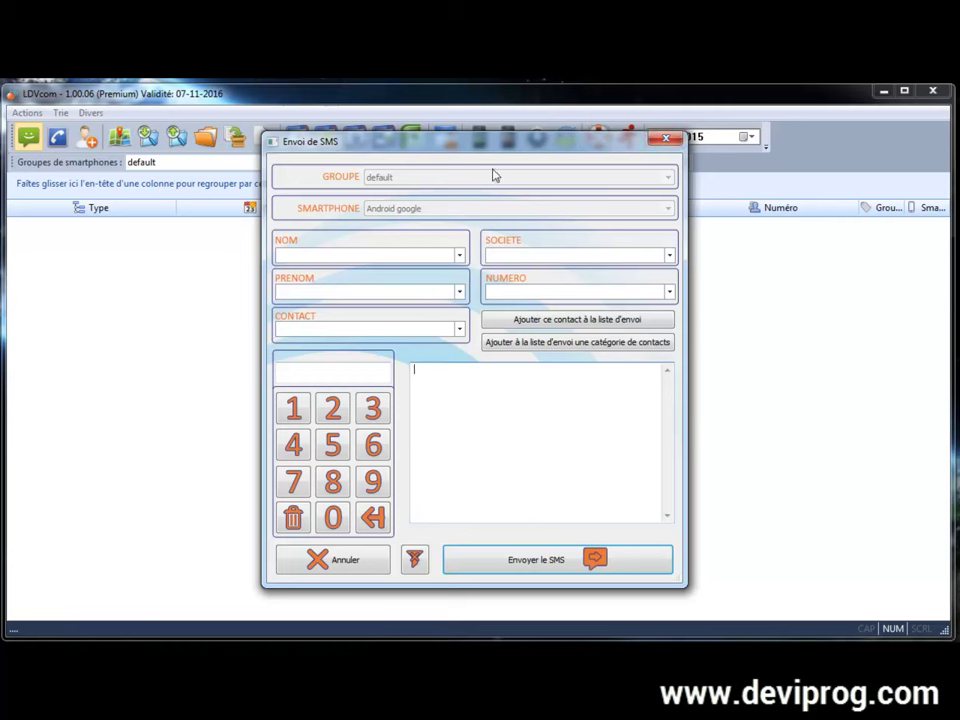
click(459, 255)
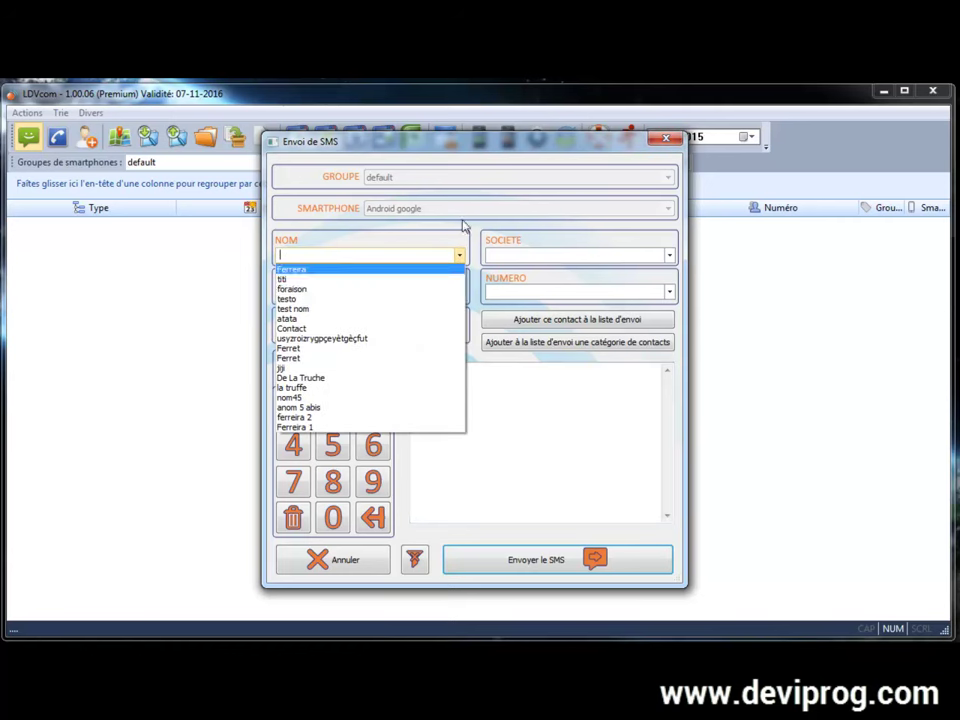
click(636, 254)
click(669, 255)
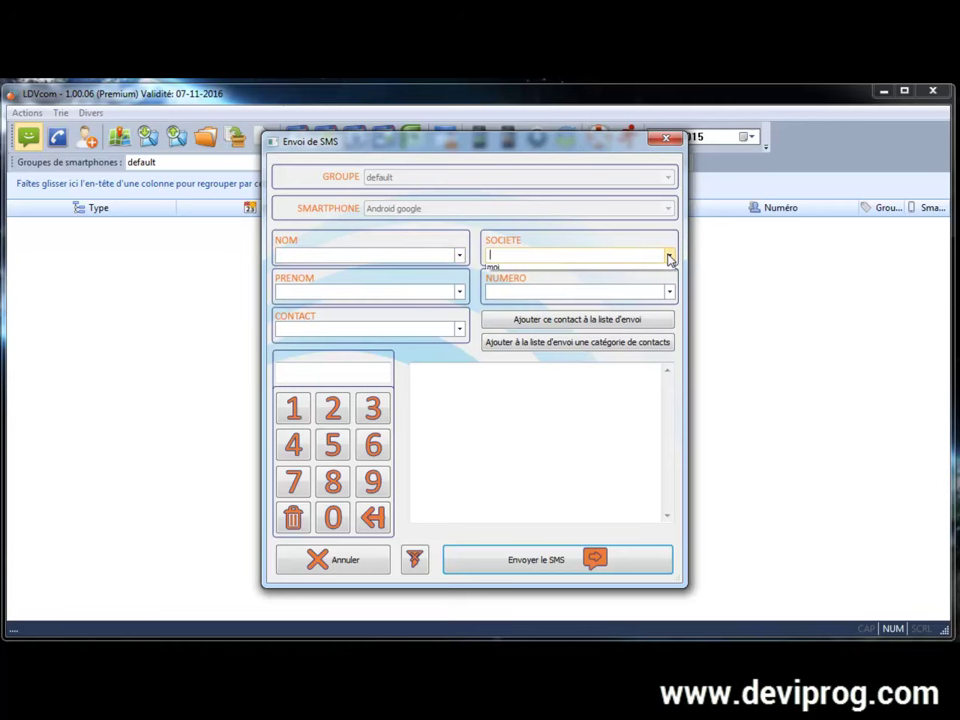
click(669, 255)
click(460, 292)
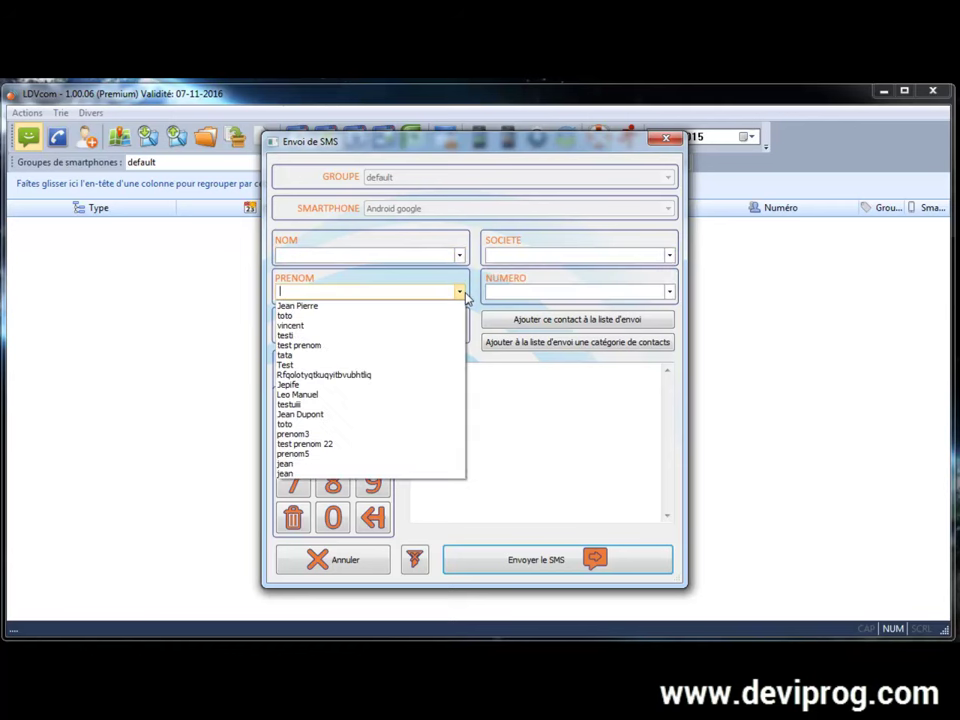
Step: Address the SMS to the contact's number with 'bonjour ici le message test' and send it
click(460, 292)
click(318, 370)
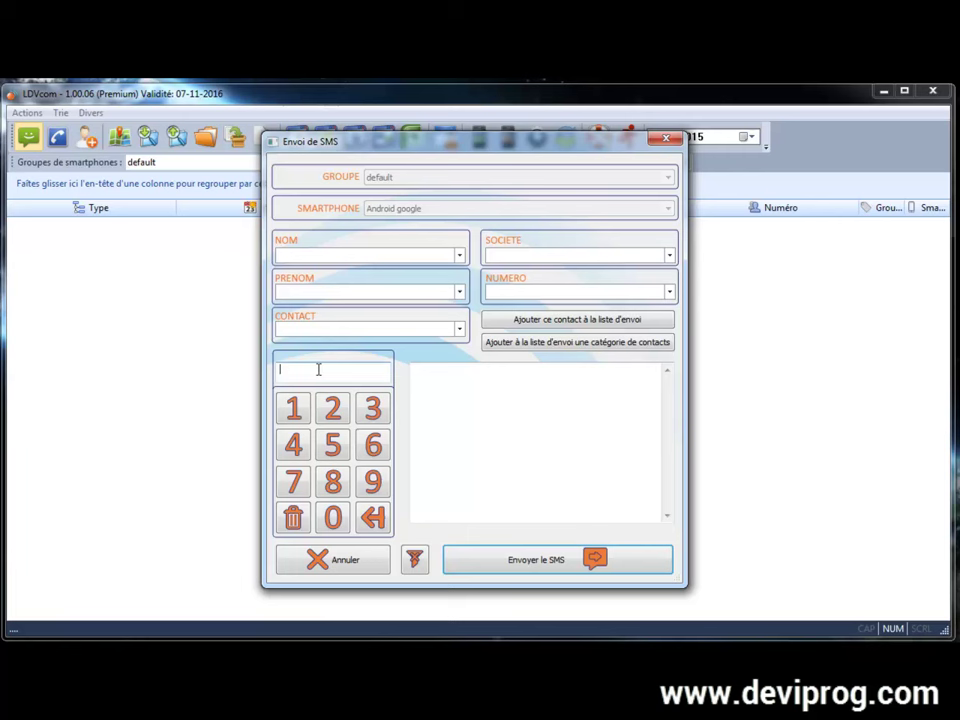
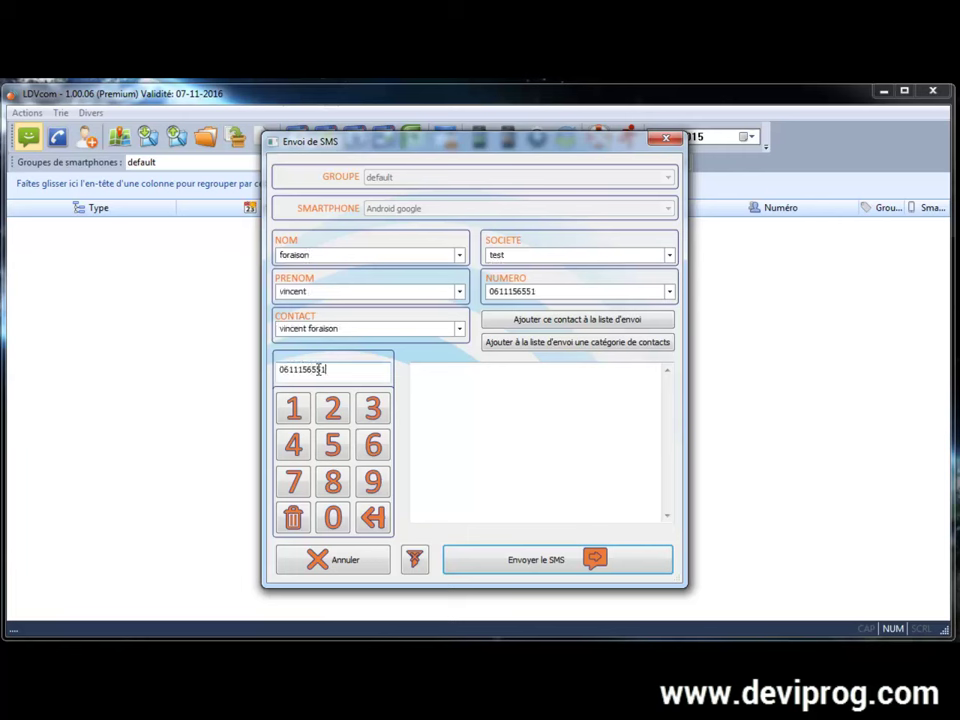
click(454, 418)
text(bonjour ici le message test)
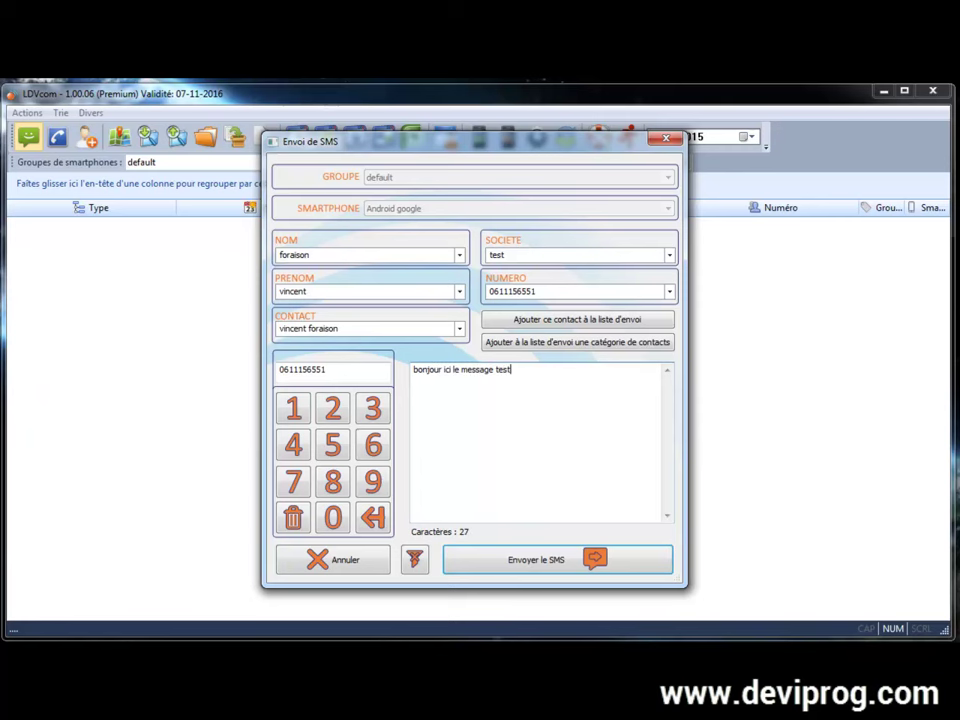
click(538, 566)
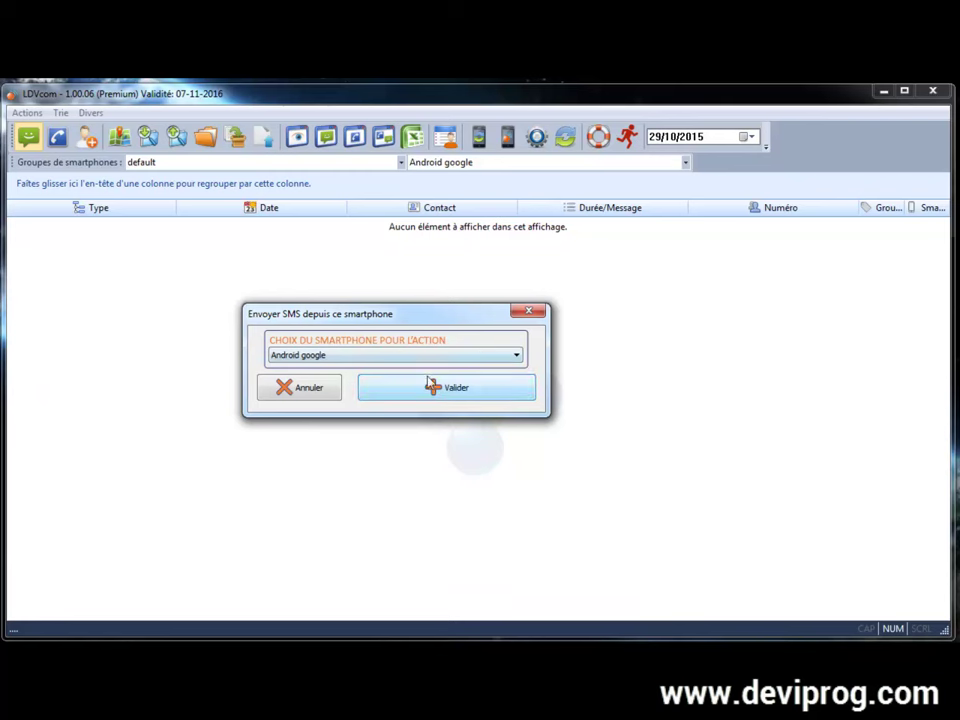
Step: Confirm sending from Android google, then review the 'Message test' SMS in Résumé du SMS
click(452, 389)
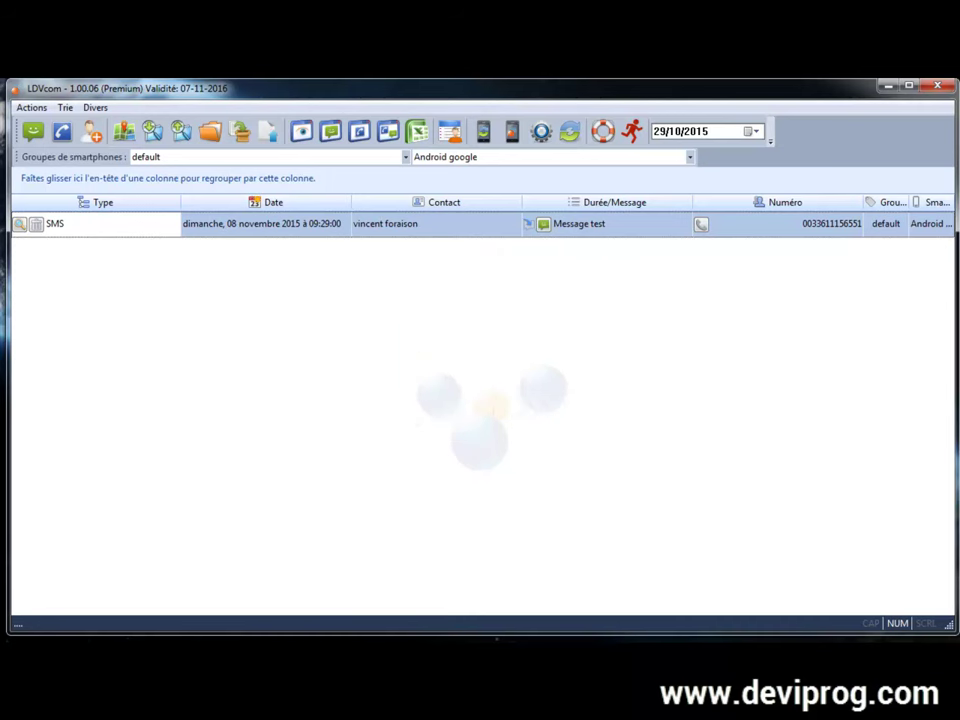
click(20, 231)
drag(264, 276, 392, 310)
click(396, 338)
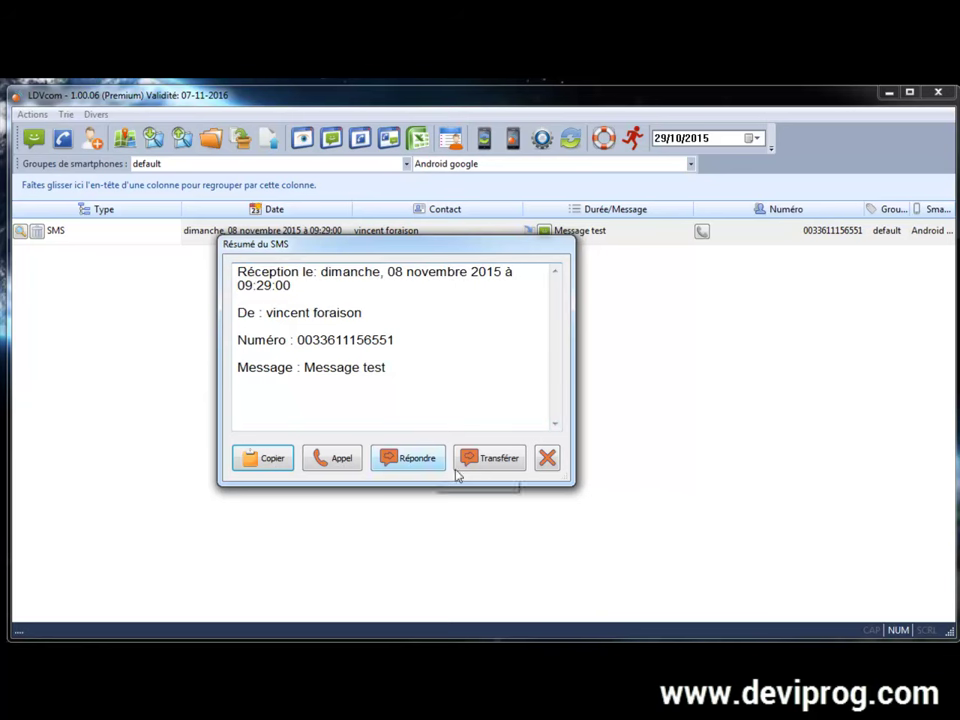
click(547, 458)
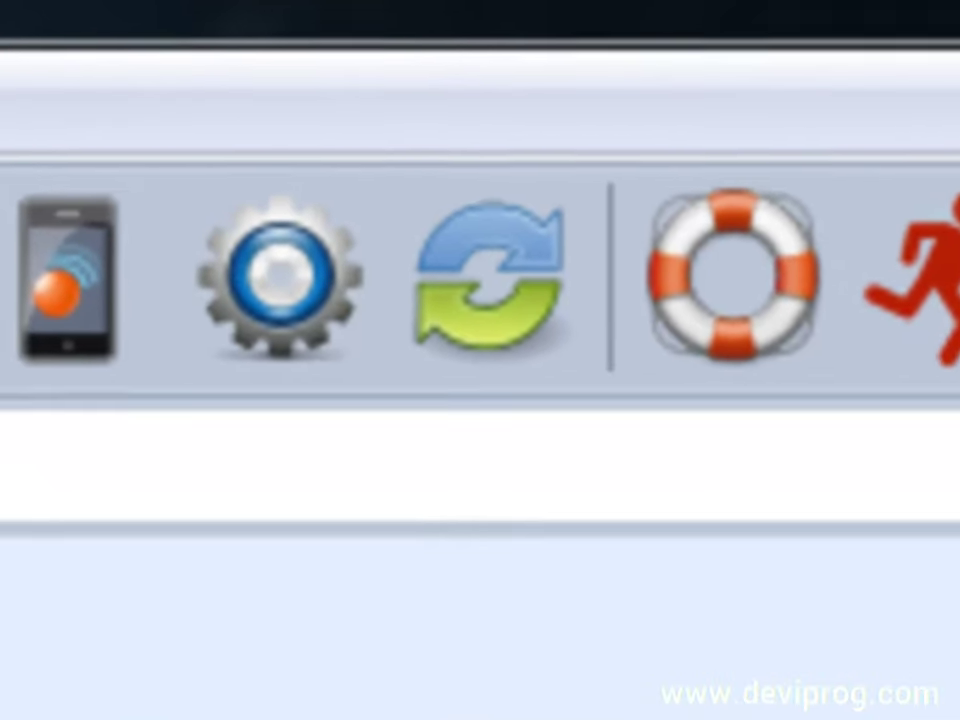
Step: Synchronise so the received 'Message test' SMS of 08 November 2015 is listed again
click(495, 290)
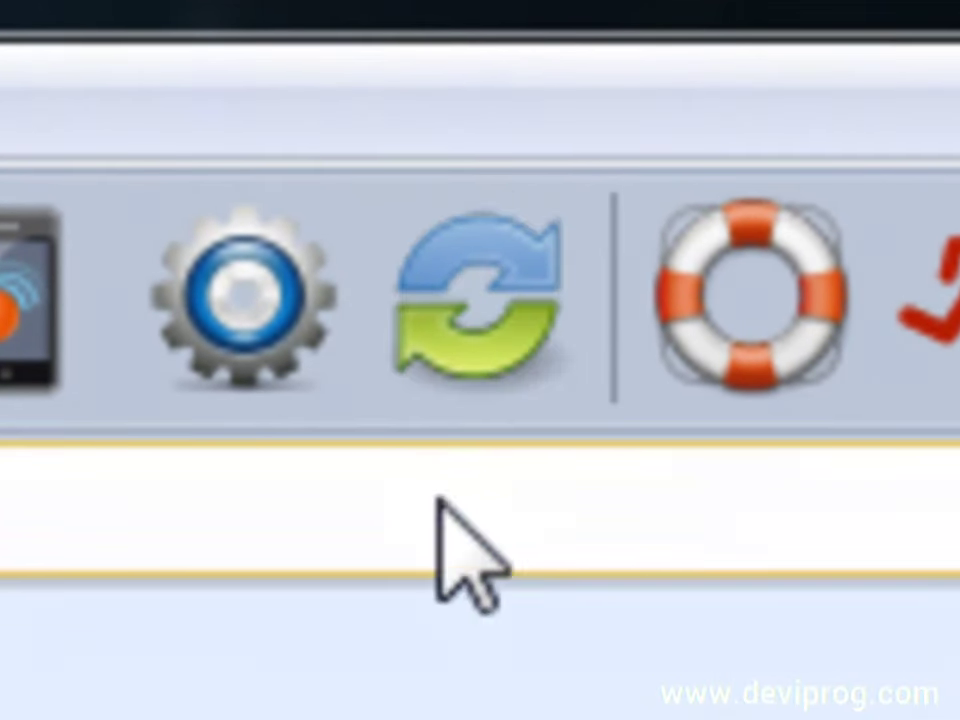
click(508, 295)
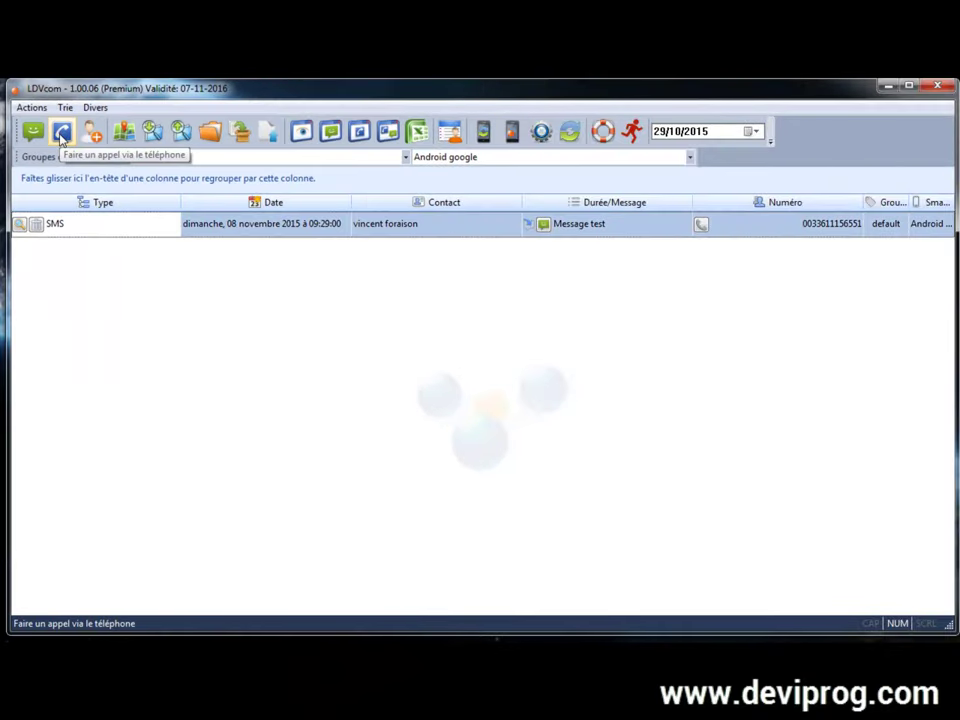
Step: Dial the contact's mobile number and call it from Android google, logging a 4-second call
click(60, 134)
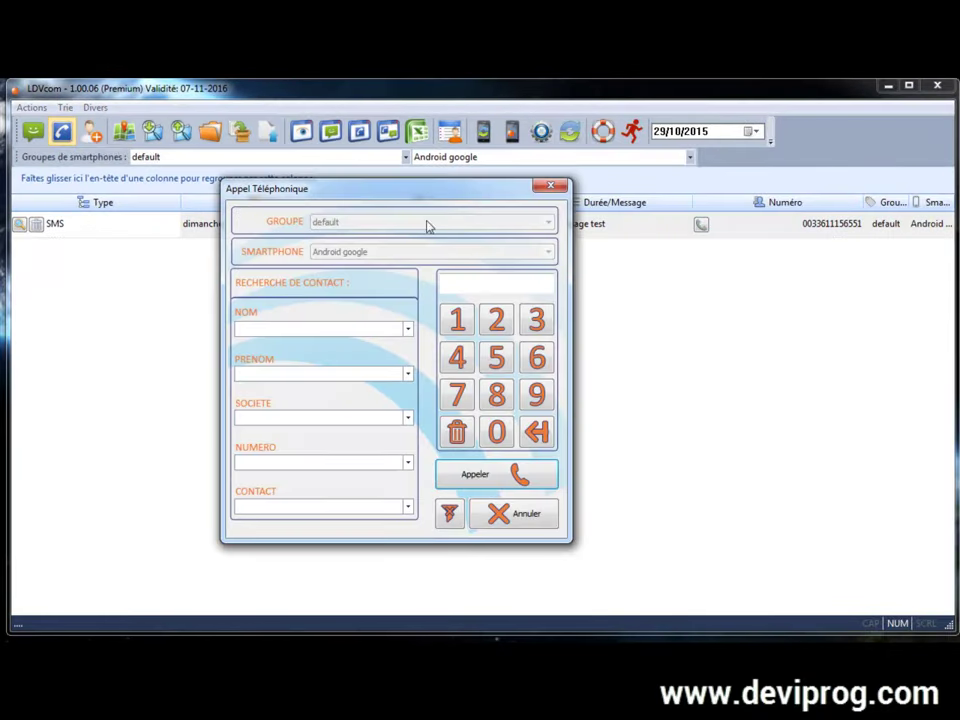
click(407, 328)
click(407, 328)
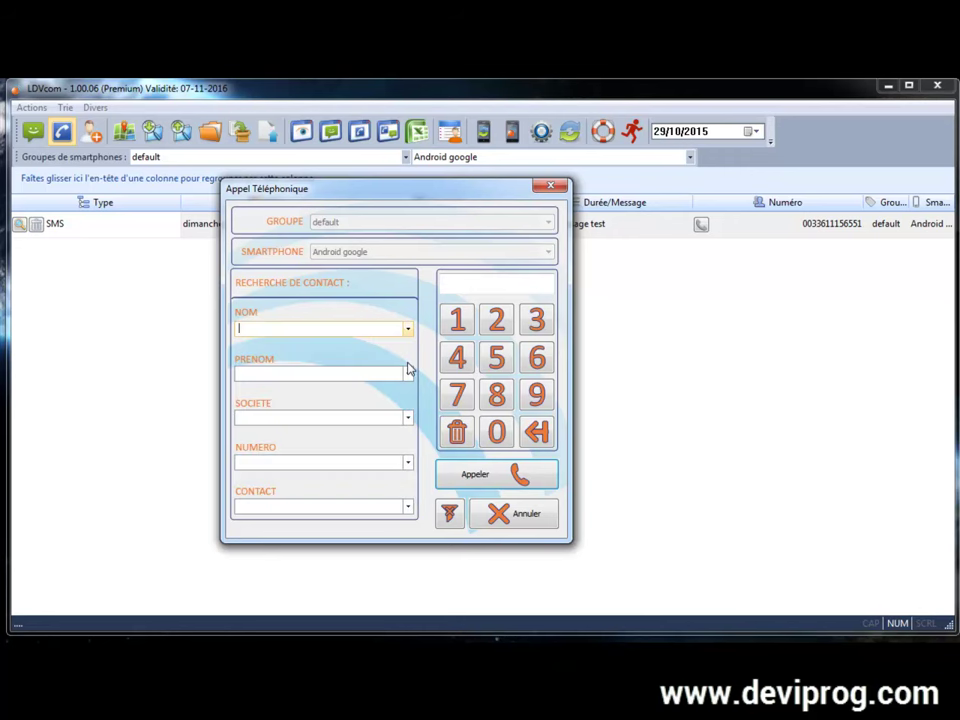
click(408, 373)
click(483, 284)
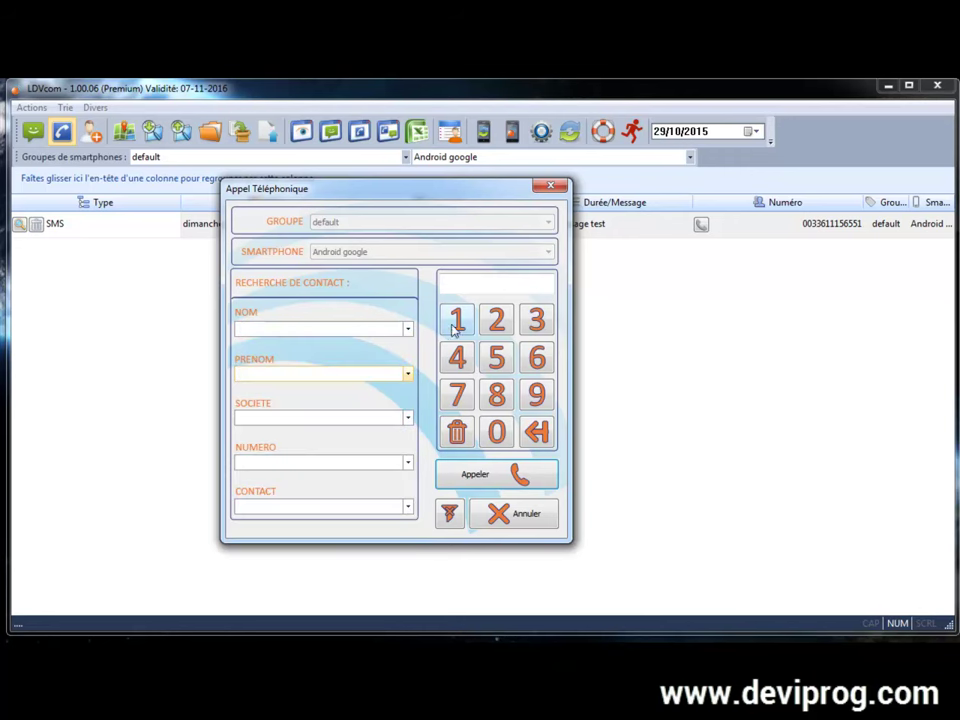
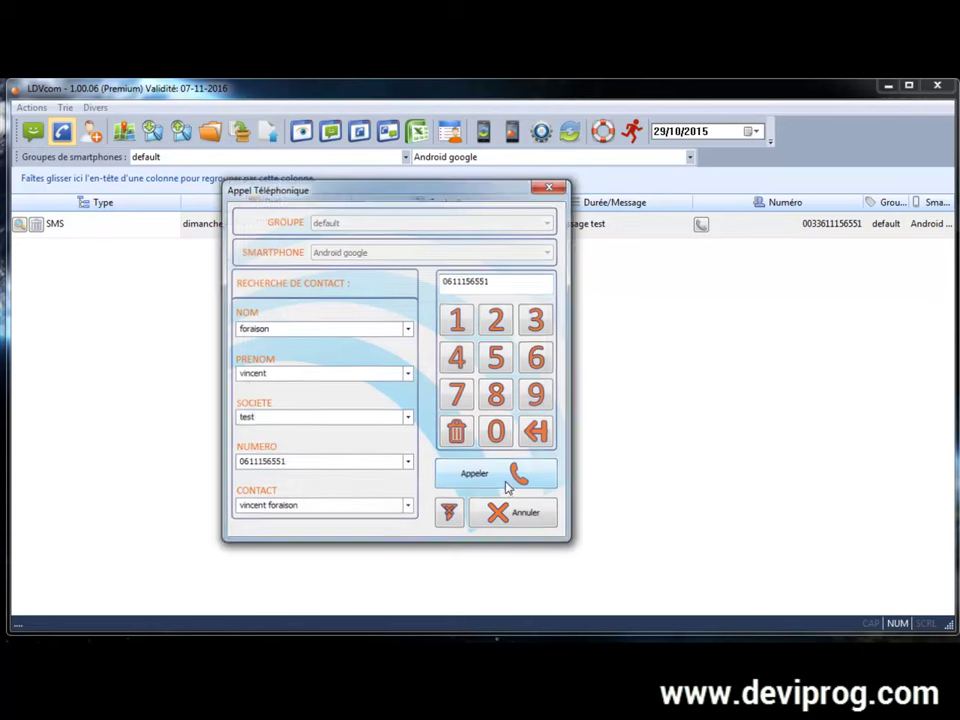
click(508, 484)
click(431, 388)
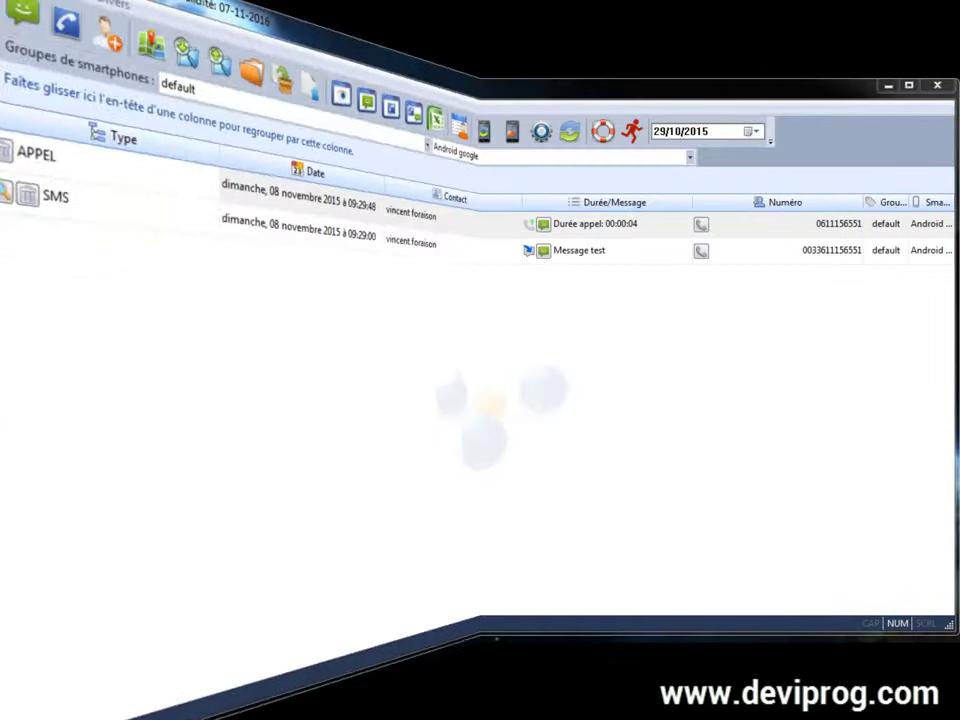
Step: In the contacts manager, move the Organisation column after Téléphone and check contact categories
click(452, 331)
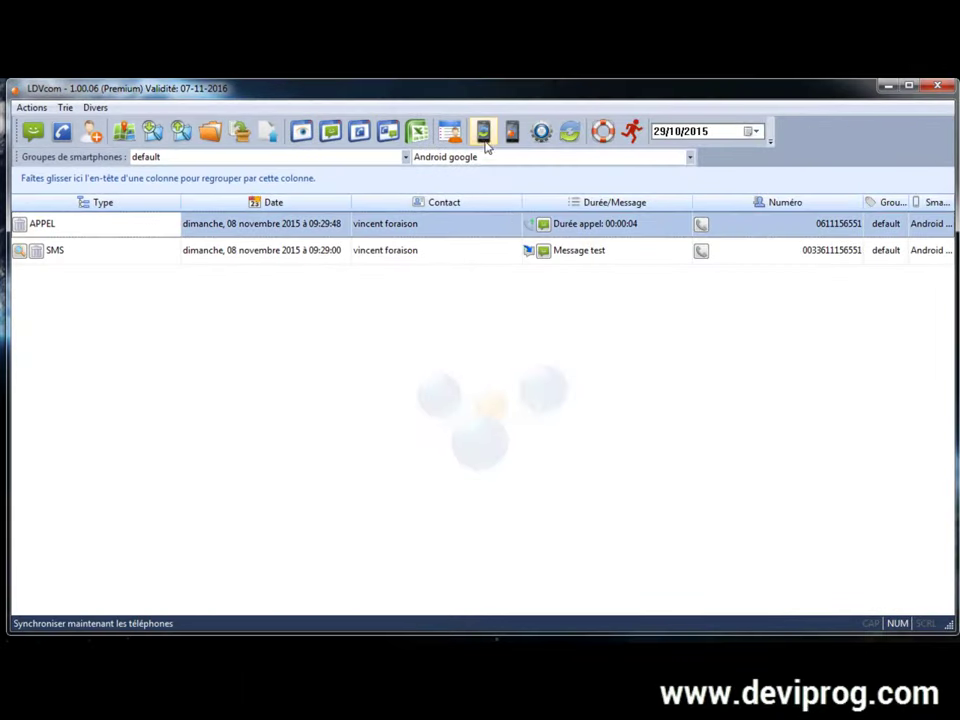
click(451, 133)
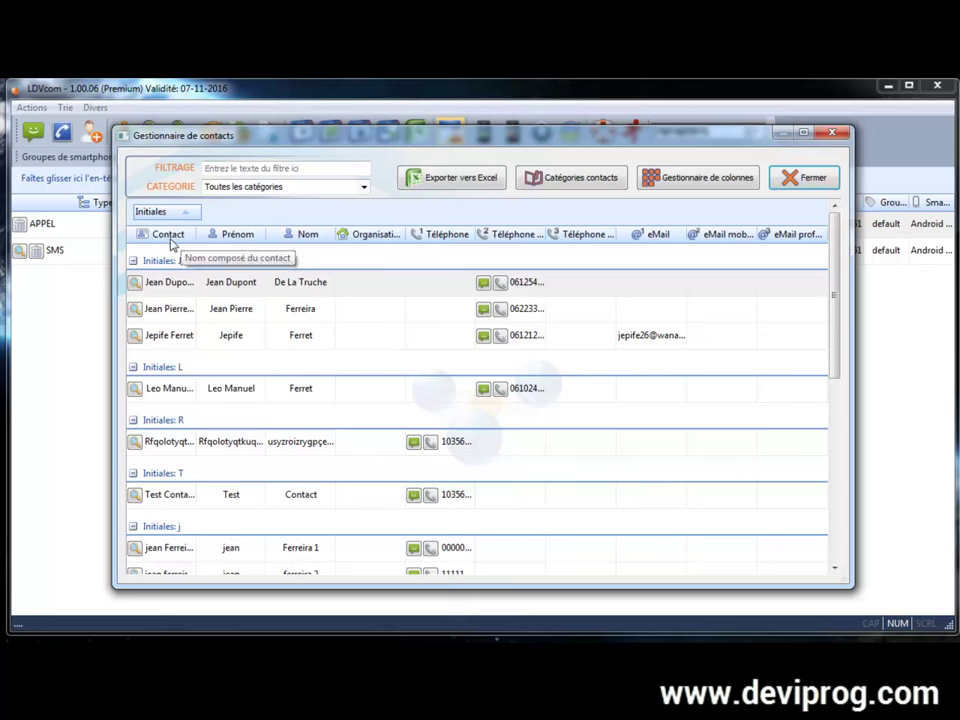
drag(386, 238, 509, 244)
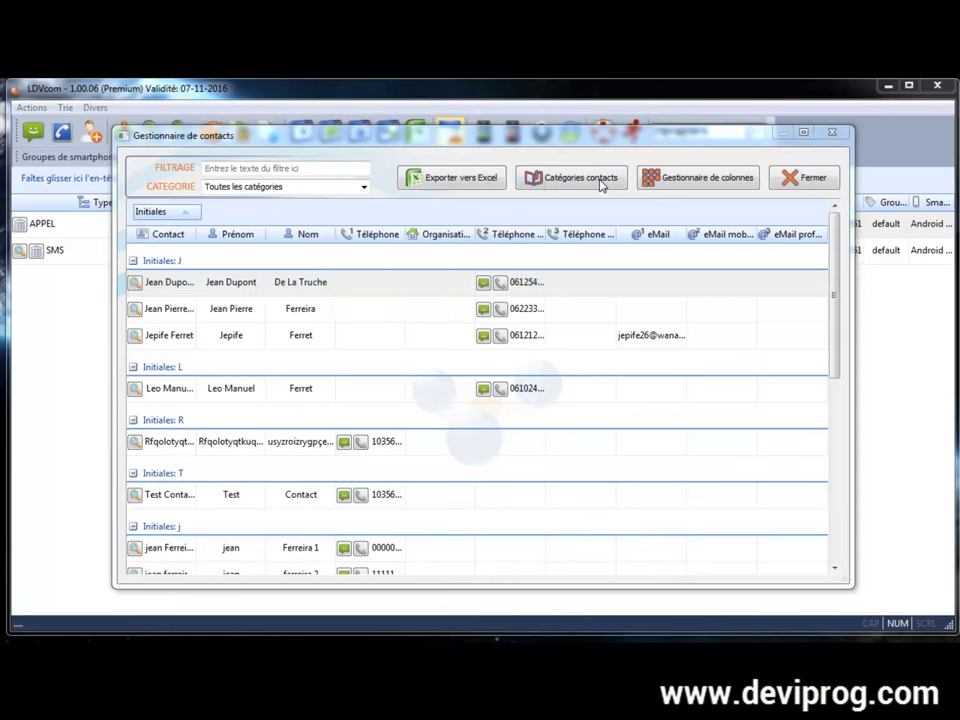
click(600, 181)
click(515, 180)
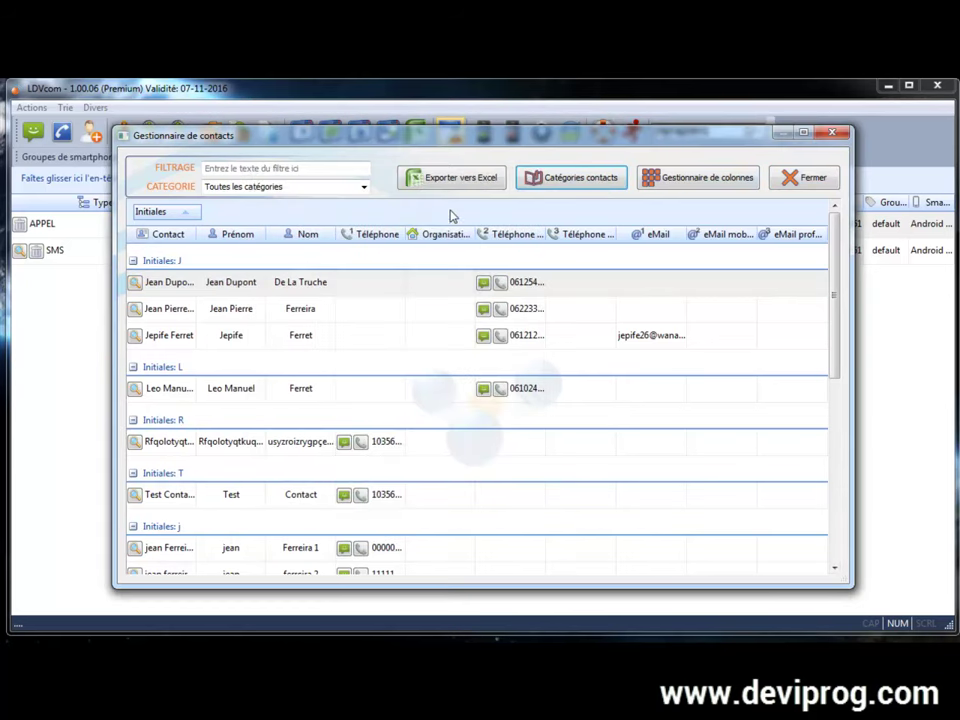
click(335, 187)
click(366, 191)
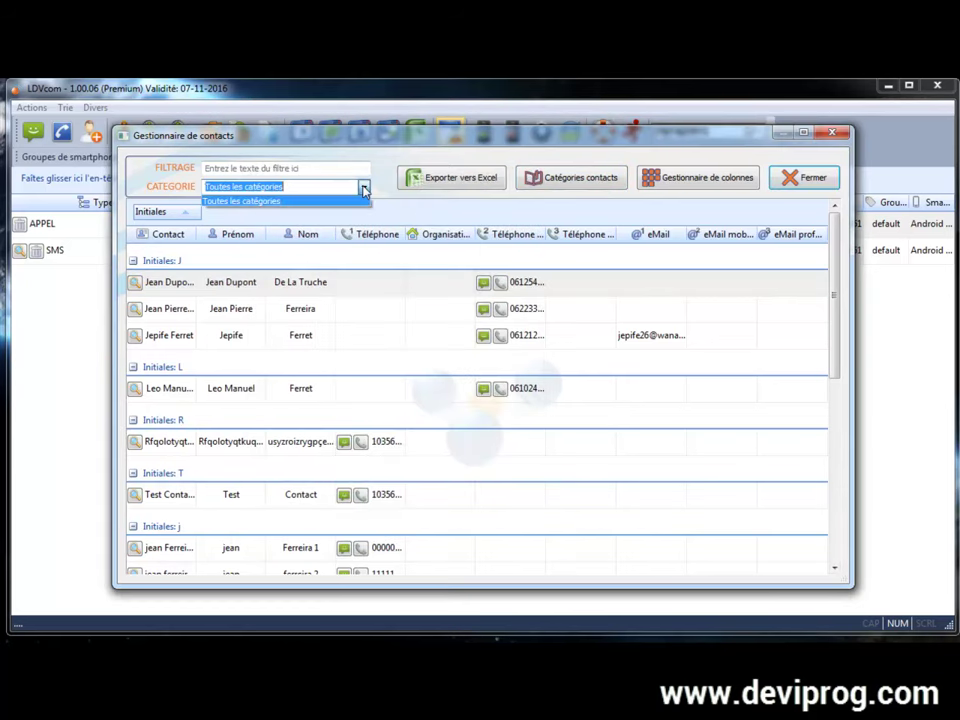
click(250, 196)
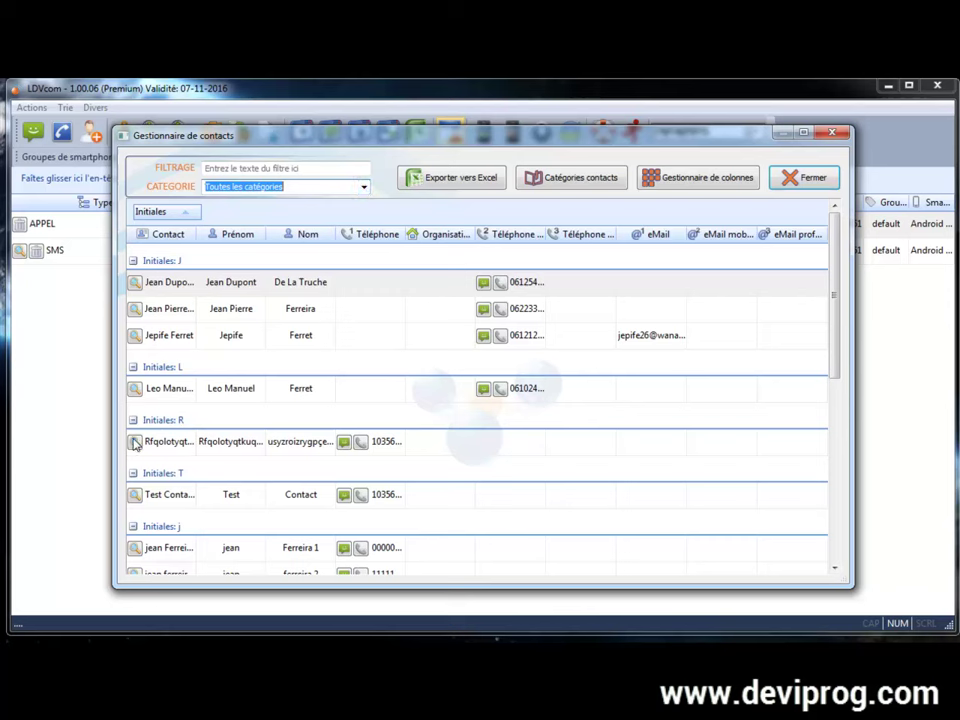
Step: View two contacts' details, close the contacts manager and start a new contact
click(135, 441)
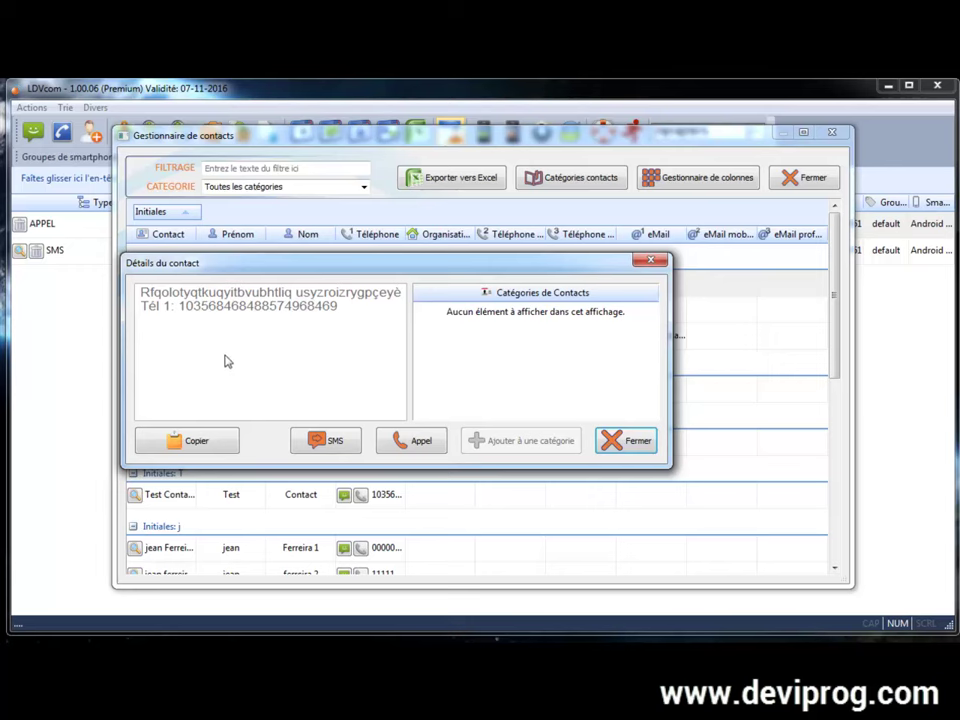
click(648, 261)
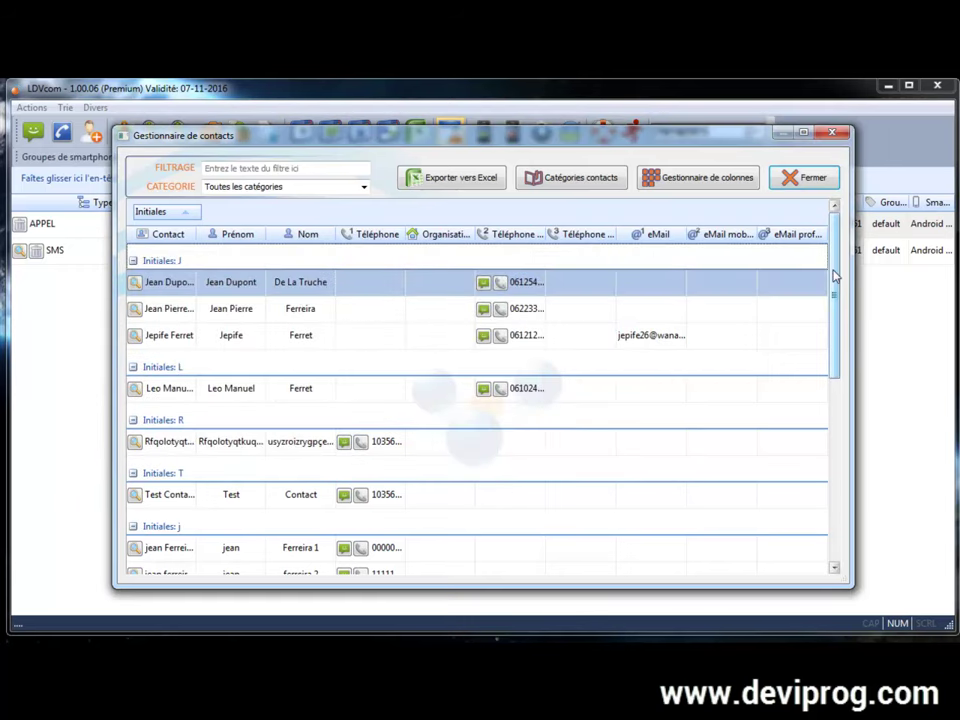
drag(836, 268, 818, 462)
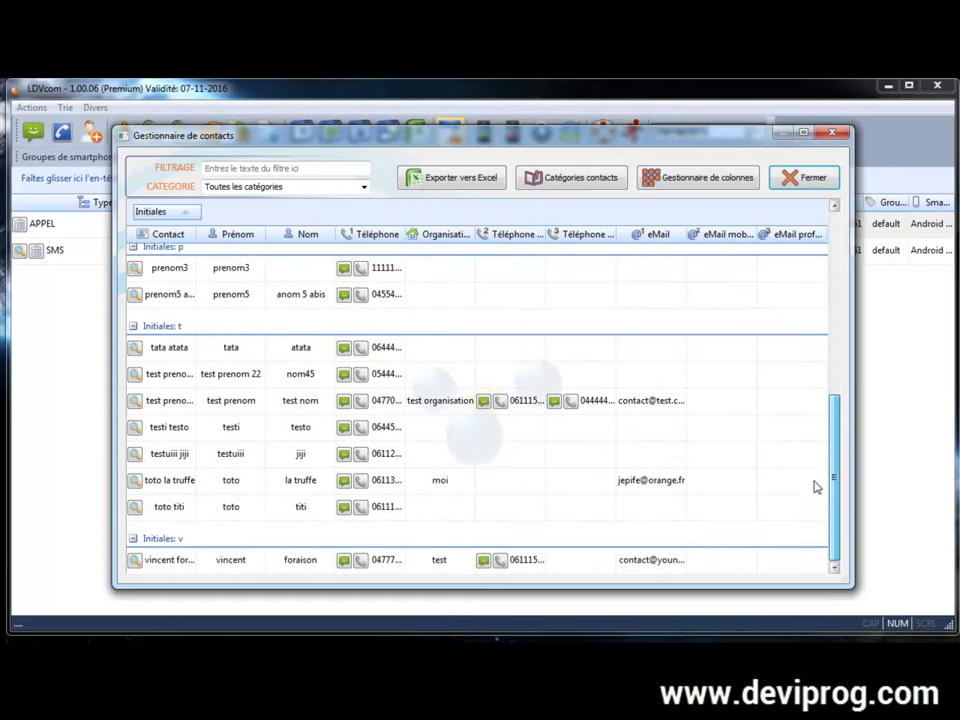
click(136, 564)
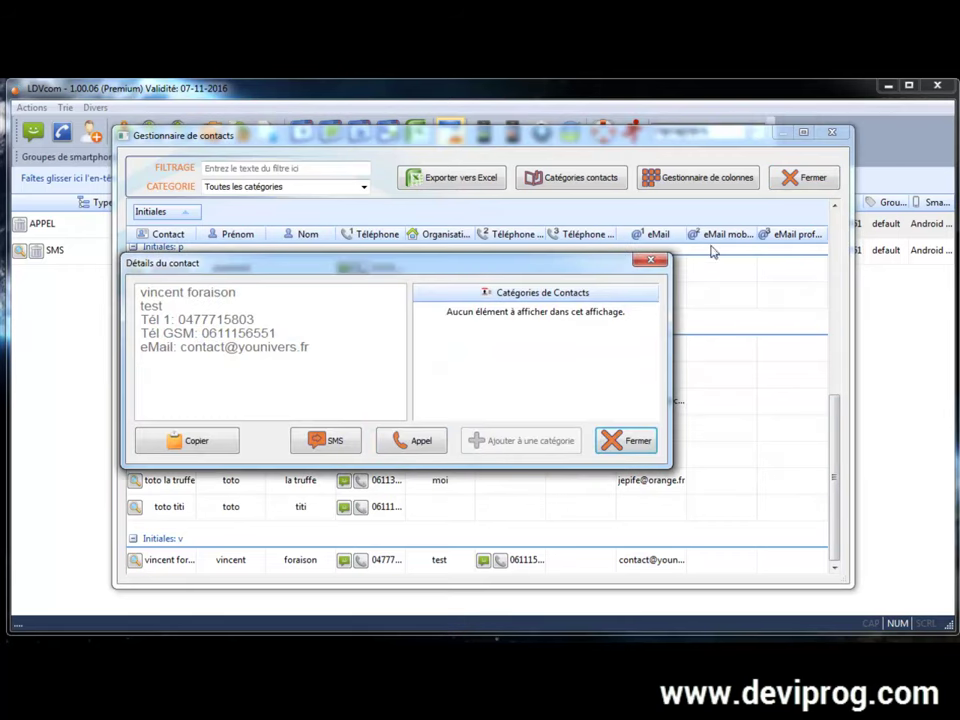
click(621, 443)
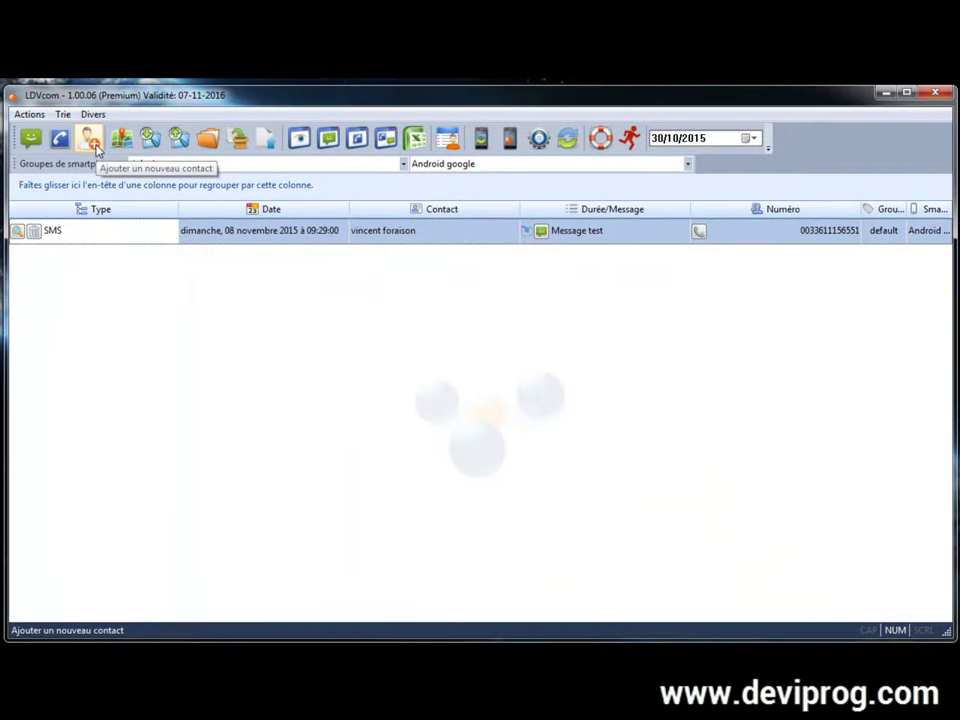
click(88, 139)
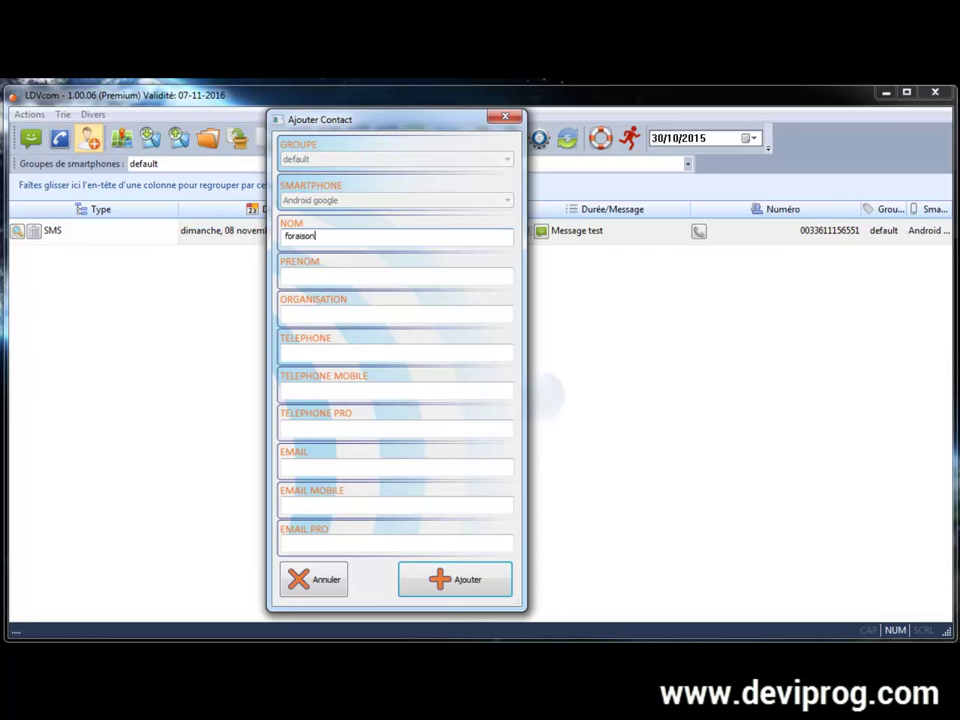
Step: Add the contact with surname, first name and landline number to the Android google phone
click(290, 275)
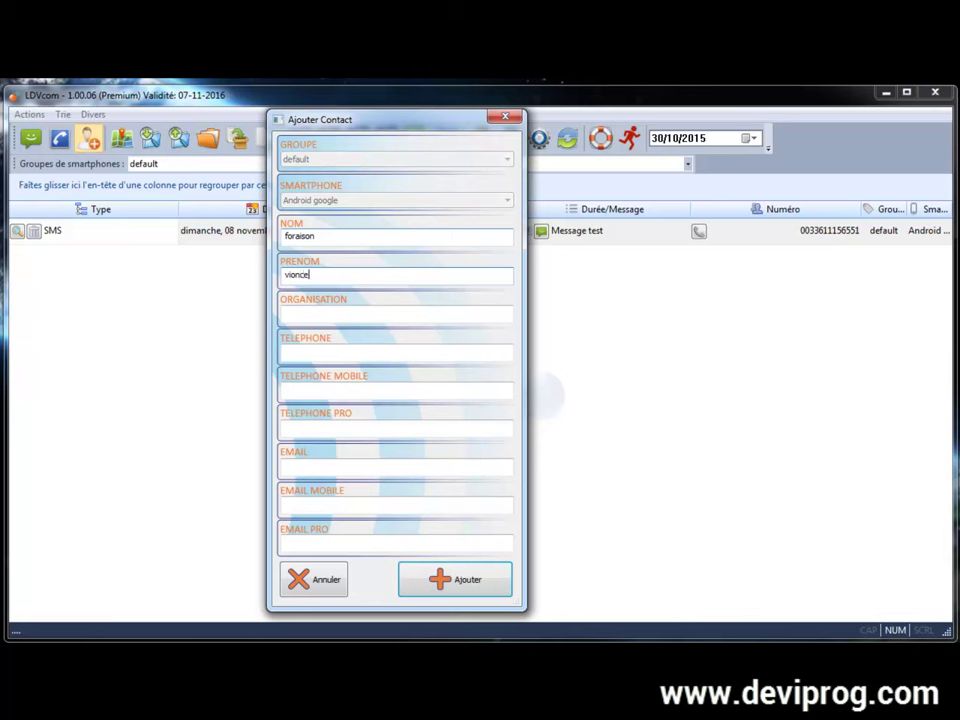
click(392, 358)
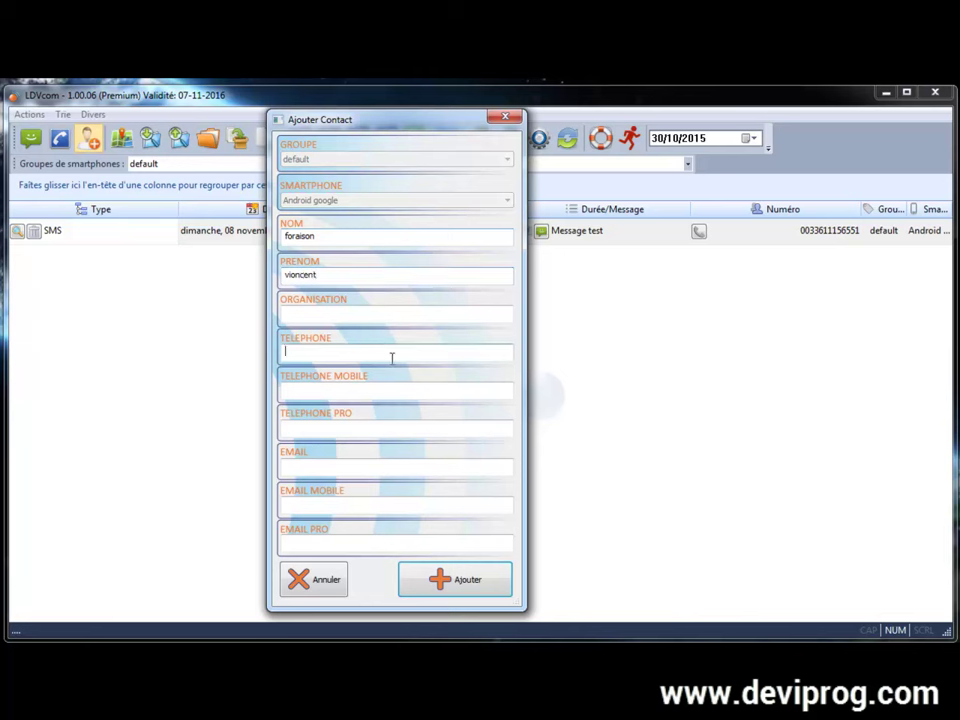
click(326, 390)
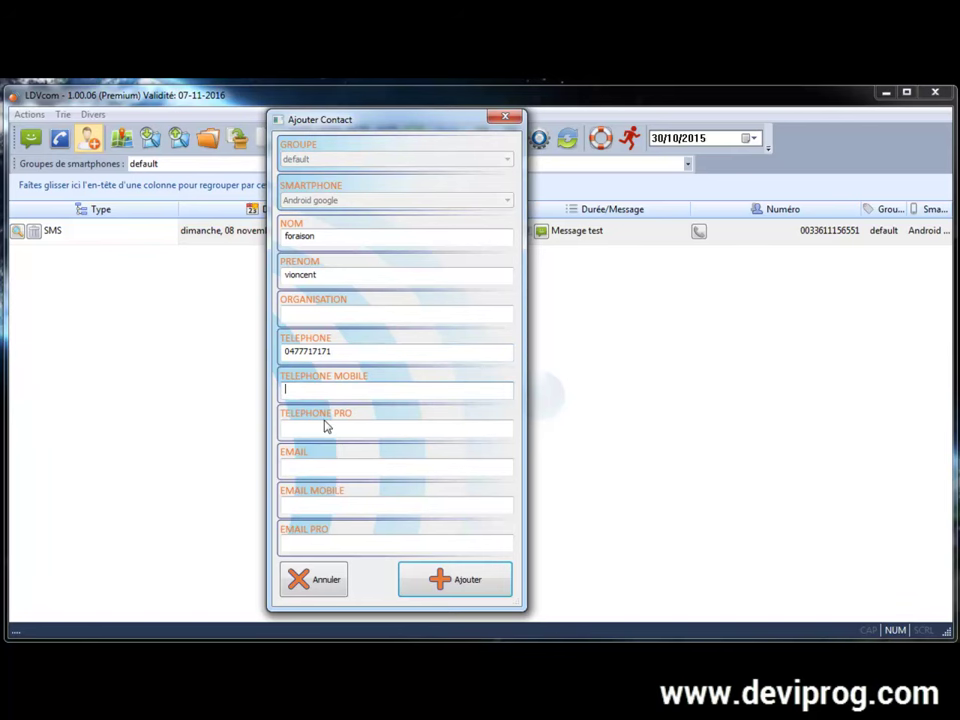
click(358, 427)
click(348, 470)
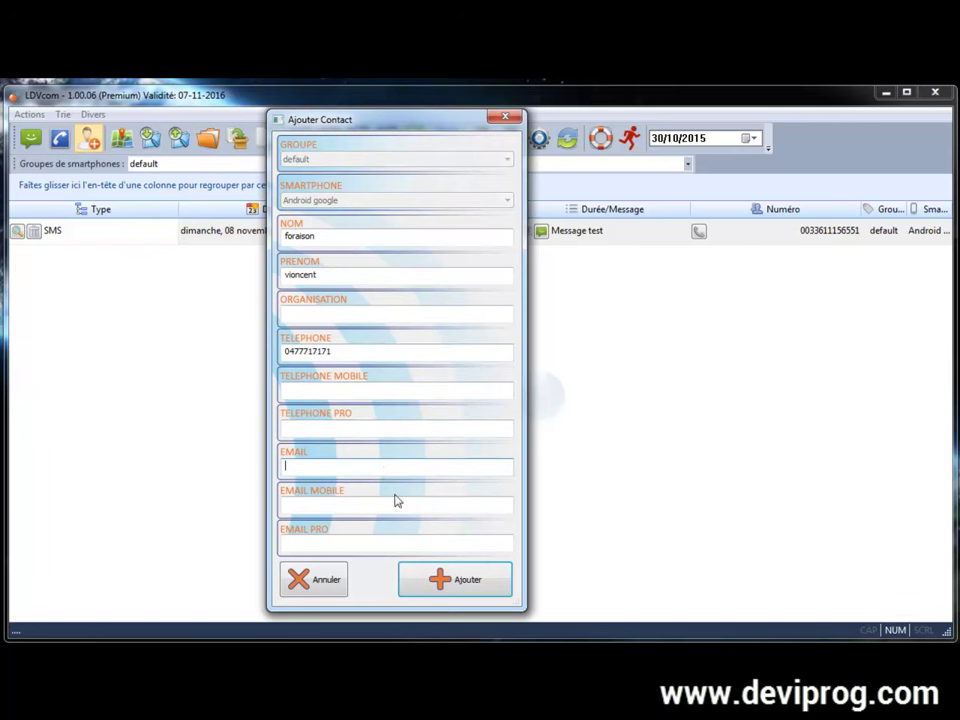
click(476, 582)
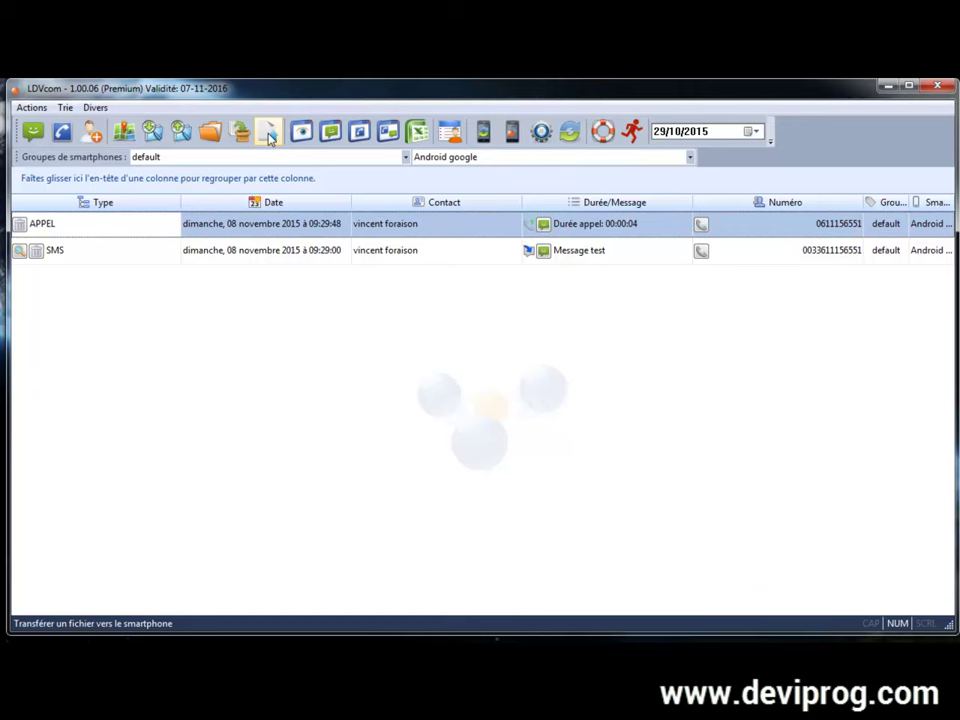
Step: Send test-pdf.pdf from Bureau to Android google, accepting the special-character rename
click(270, 138)
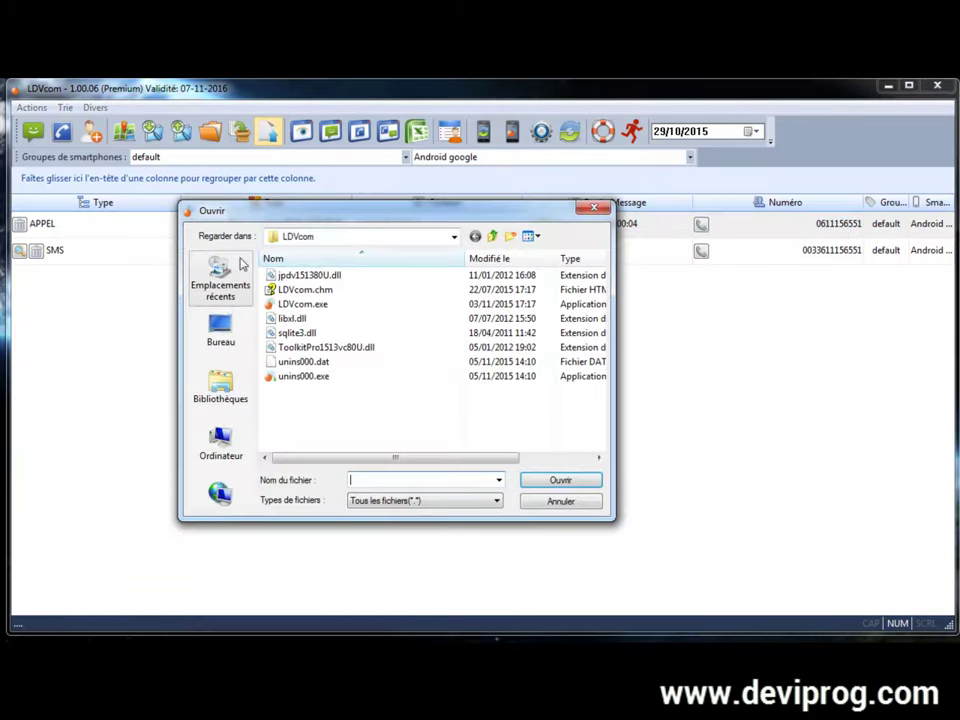
click(221, 335)
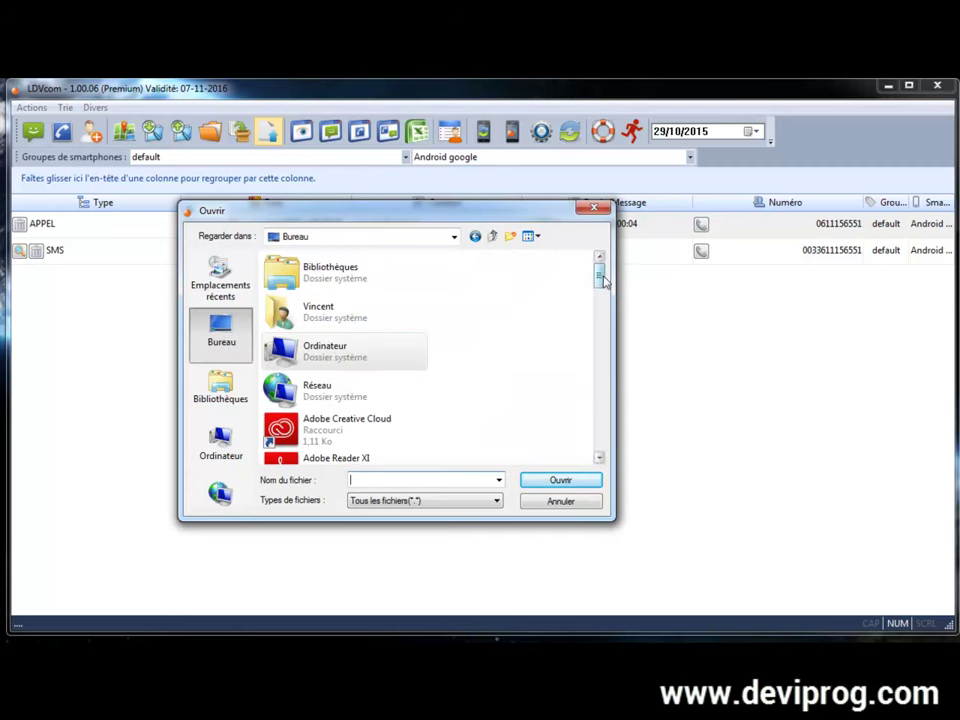
key(t)
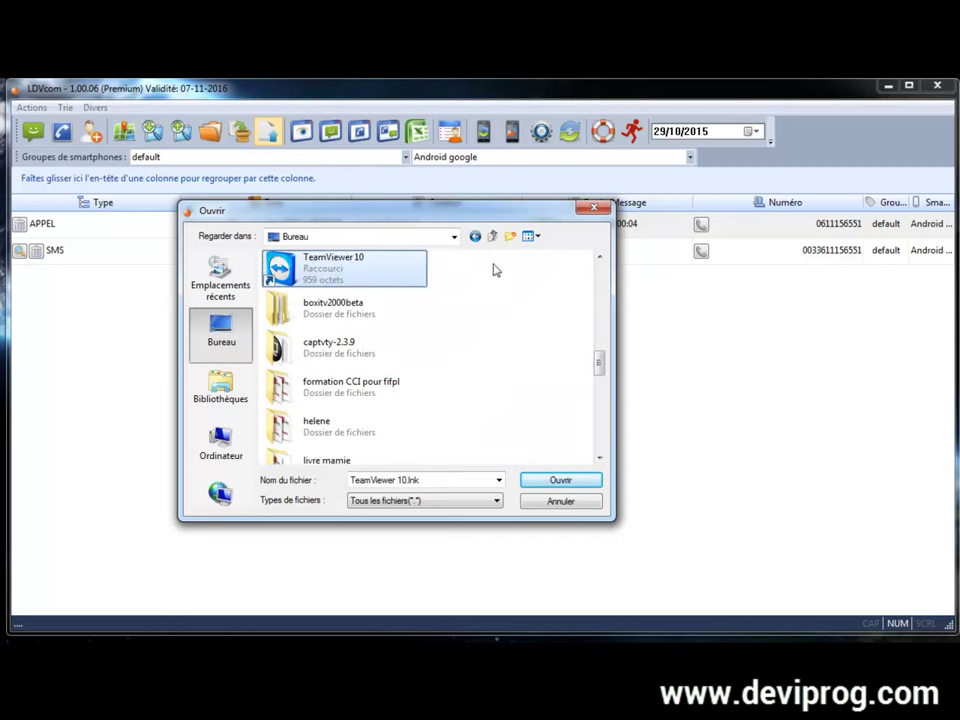
scroll(505, 320, down, 5)
scroll(507, 329, down, 8)
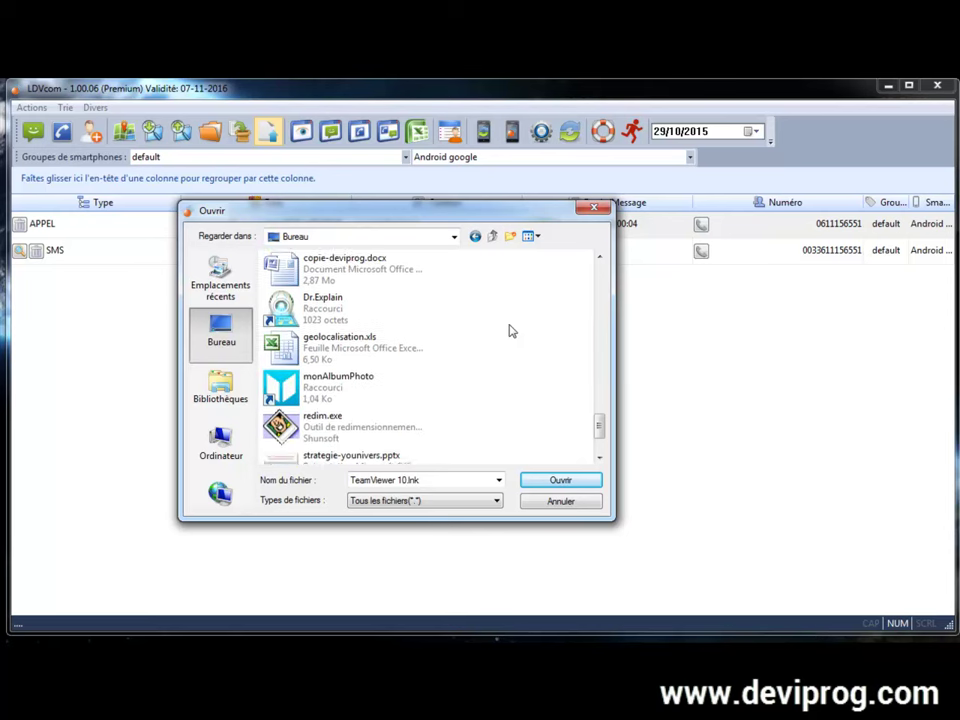
double_click(330, 400)
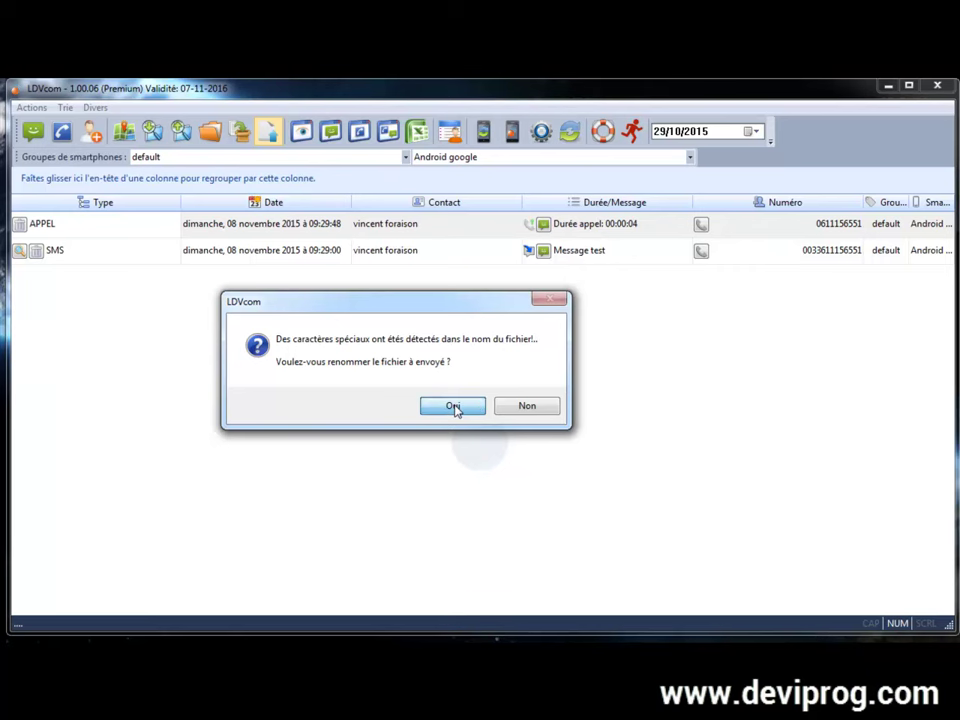
click(452, 406)
click(472, 356)
click(472, 363)
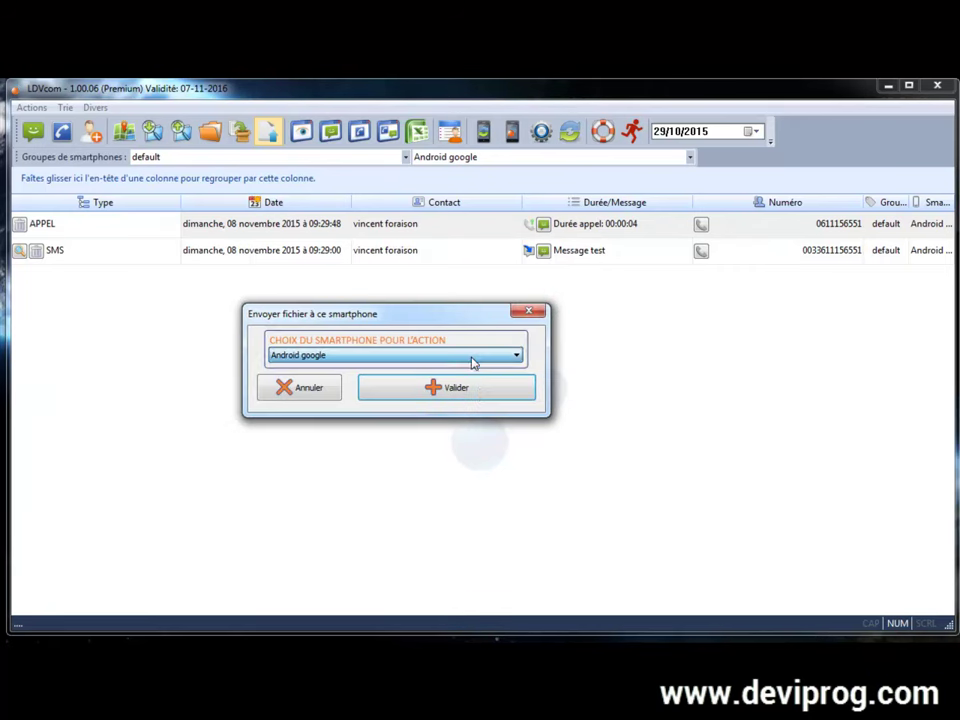
click(463, 389)
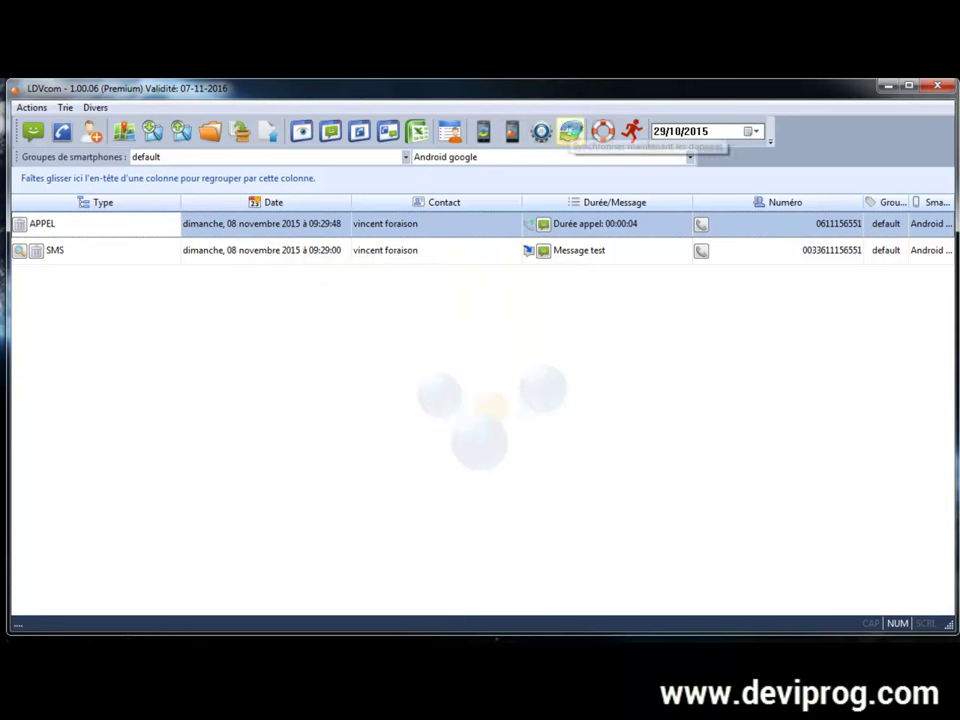
Step: Synchronise now and open the received-files history, which lists gps.xml
click(570, 131)
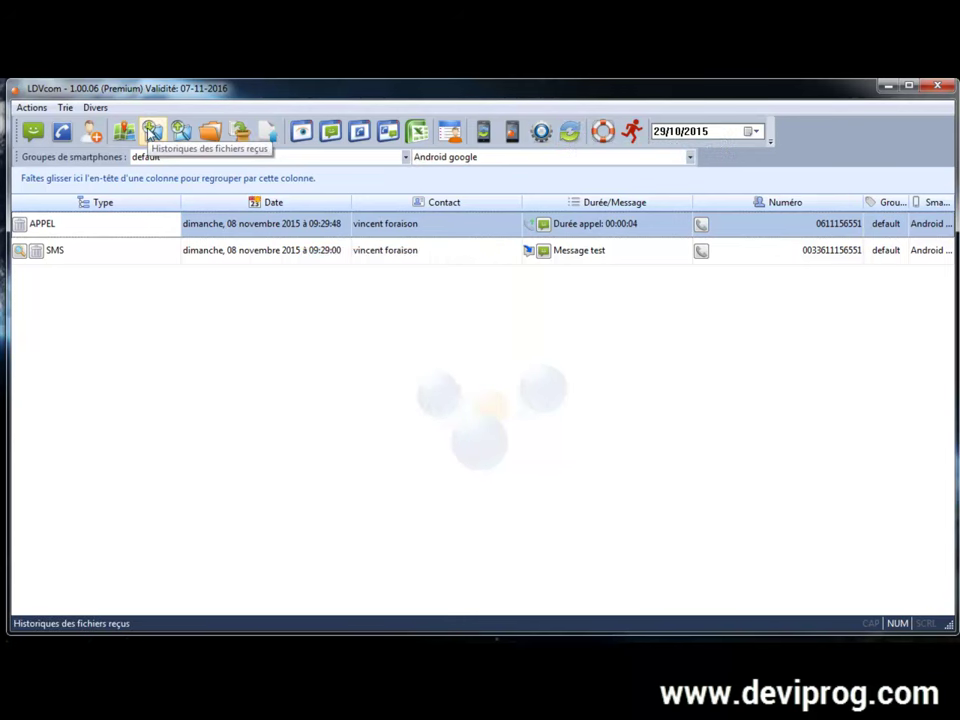
click(151, 131)
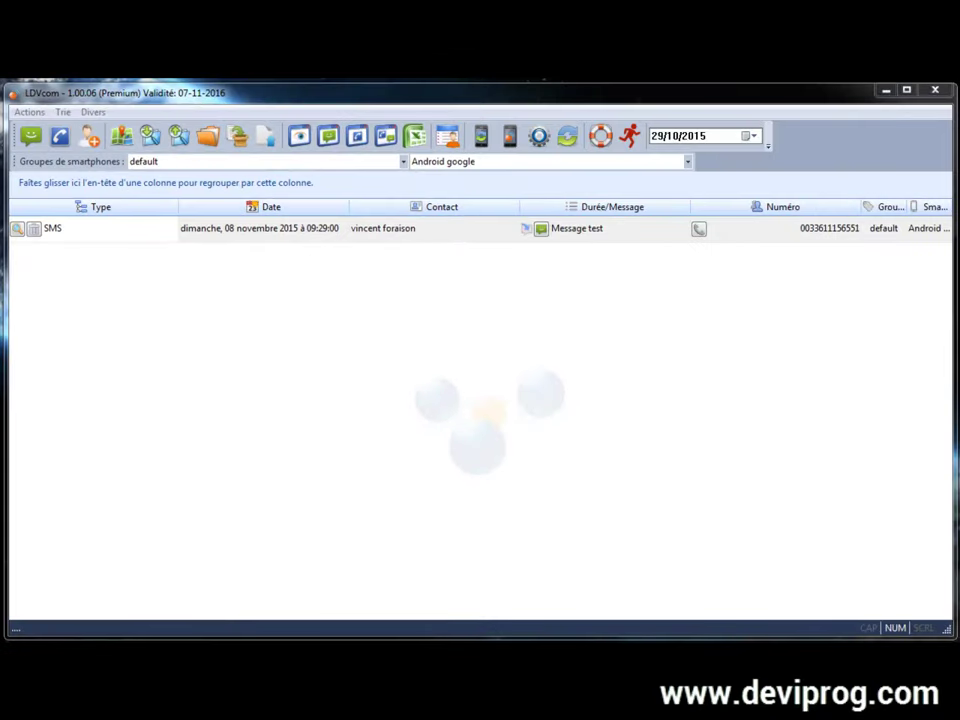
Step: Export the log to an Excel file on the desktop (Bureau) and open its folder
click(416, 138)
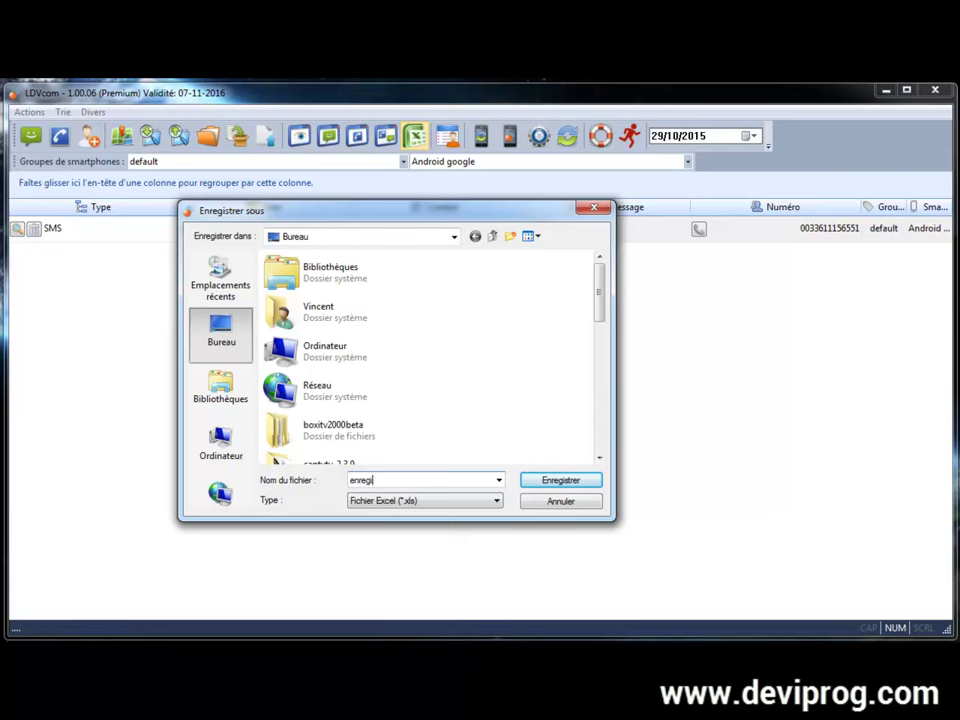
key(Return)
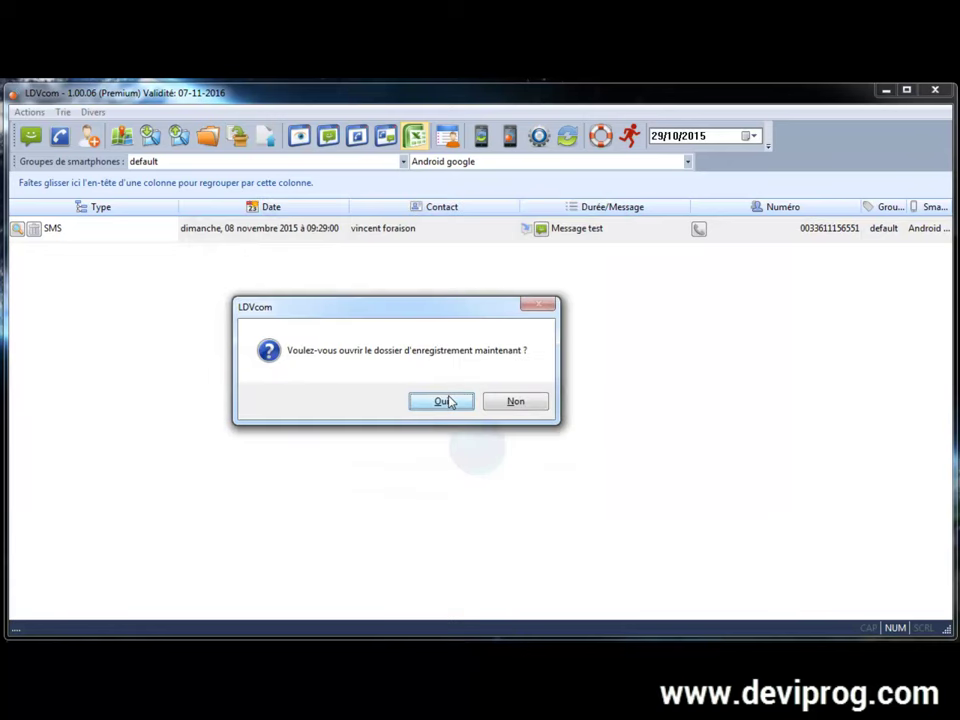
click(446, 403)
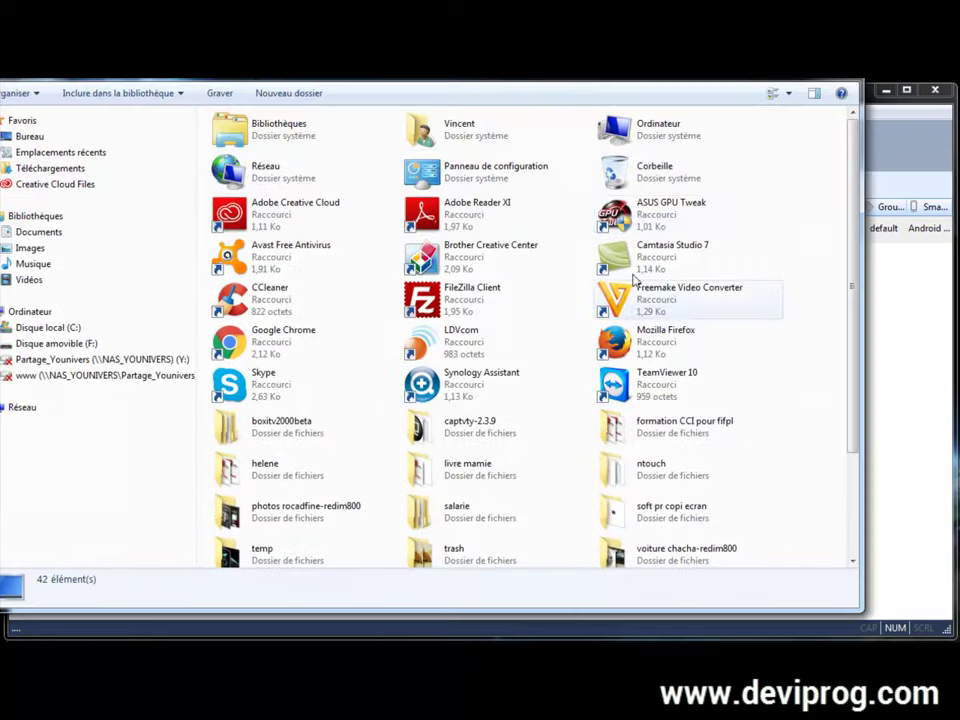
scroll(850, 270, down, 3)
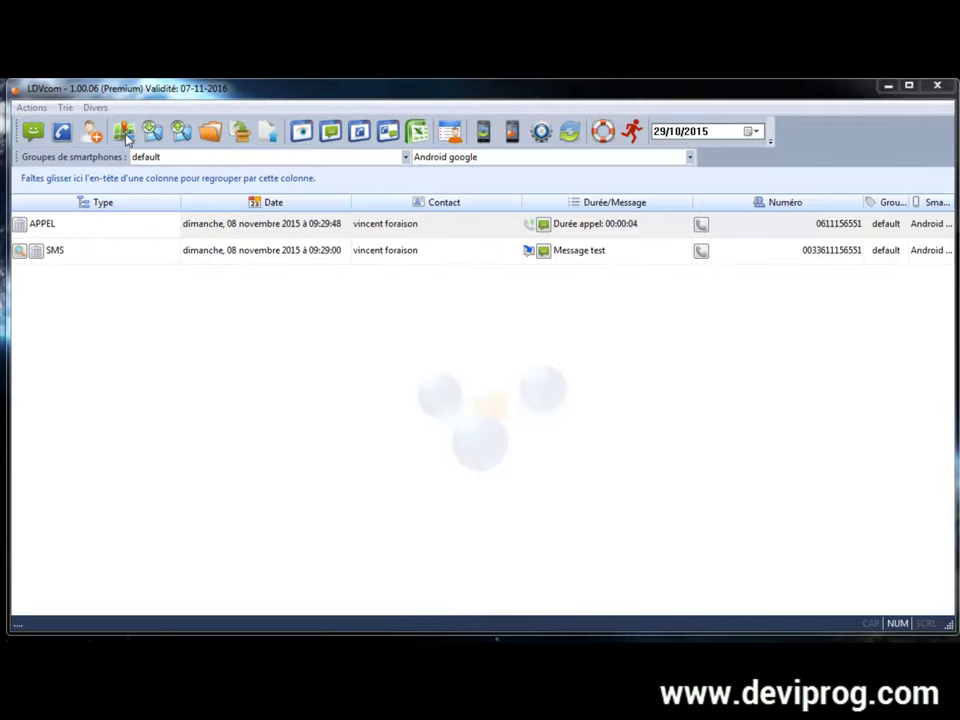
click(124, 134)
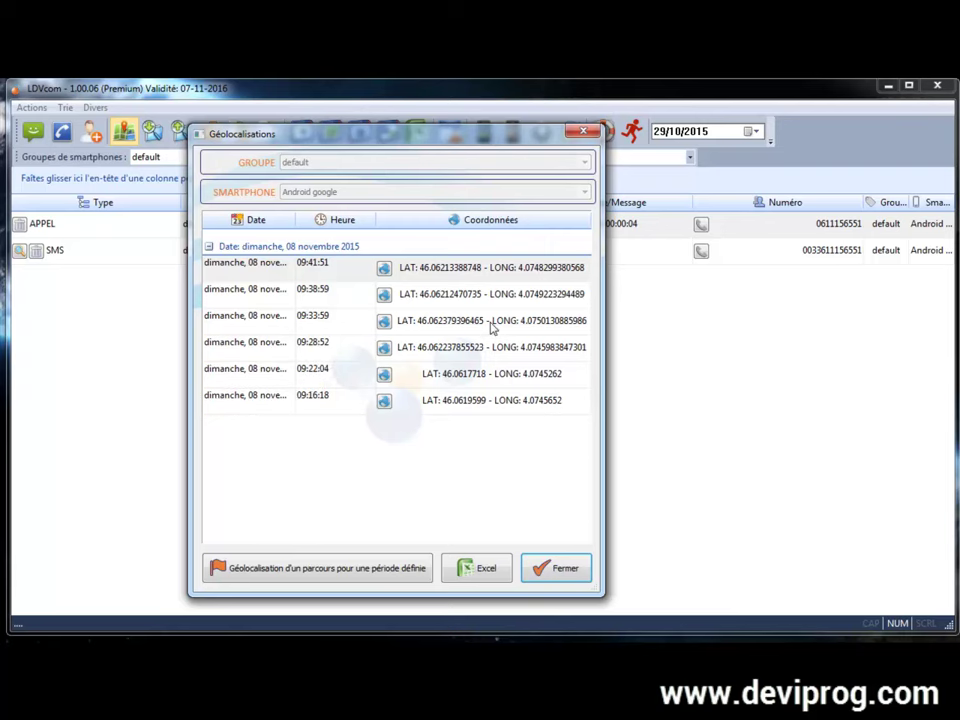
click(381, 321)
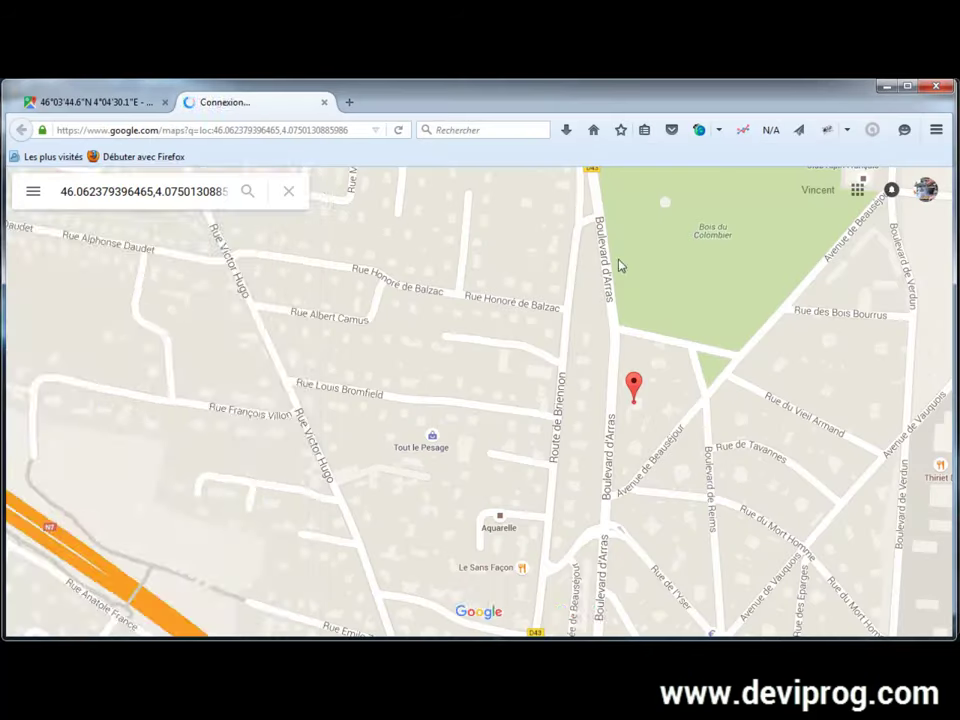
Step: Pan and zoom out the map around the 09:33:59 position near Boulevard d'Arras
drag(747, 403, 708, 390)
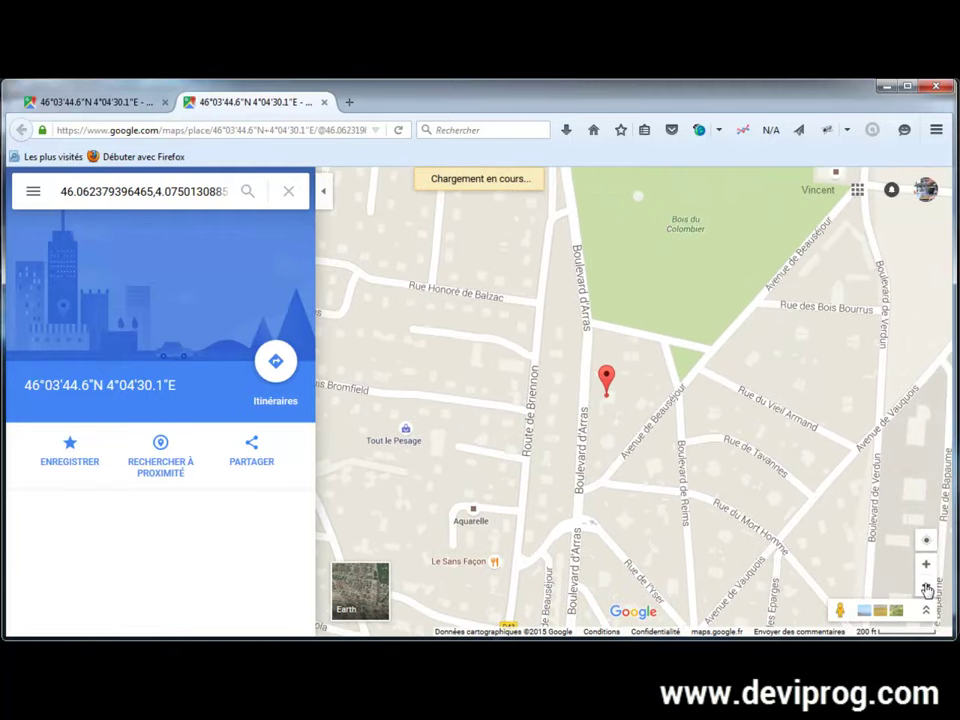
click(926, 586)
click(926, 588)
click(926, 588)
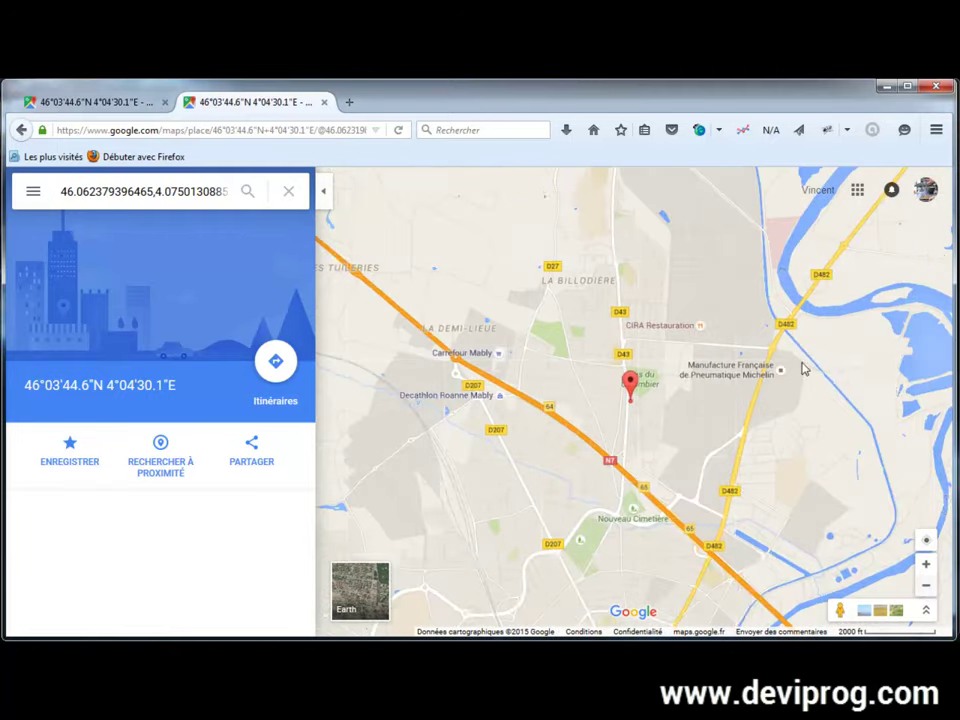
click(885, 87)
double_click(310, 376)
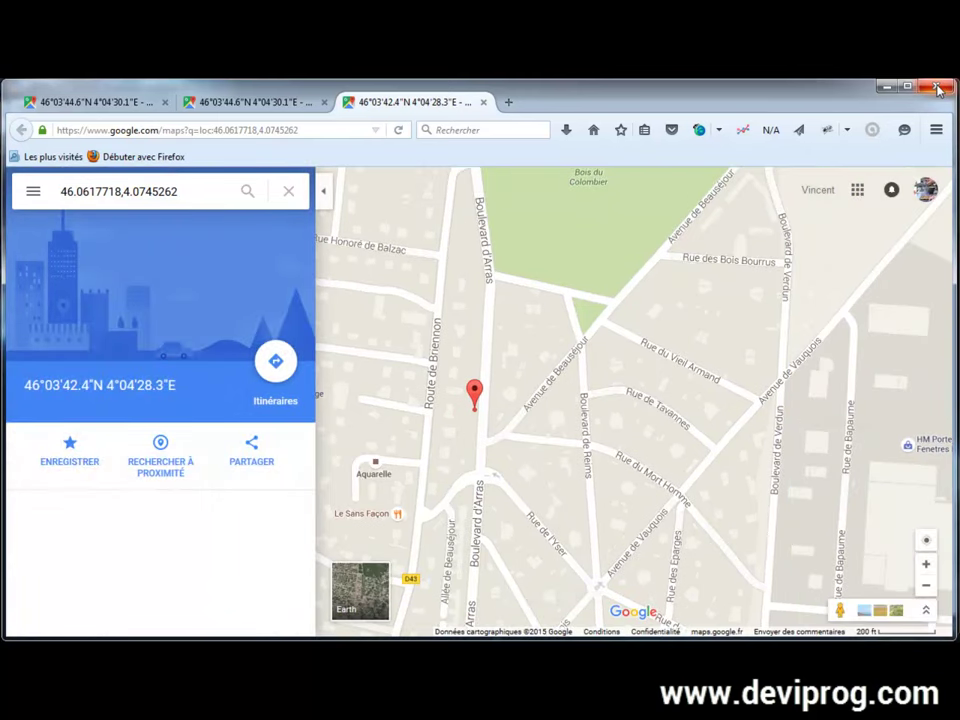
click(885, 87)
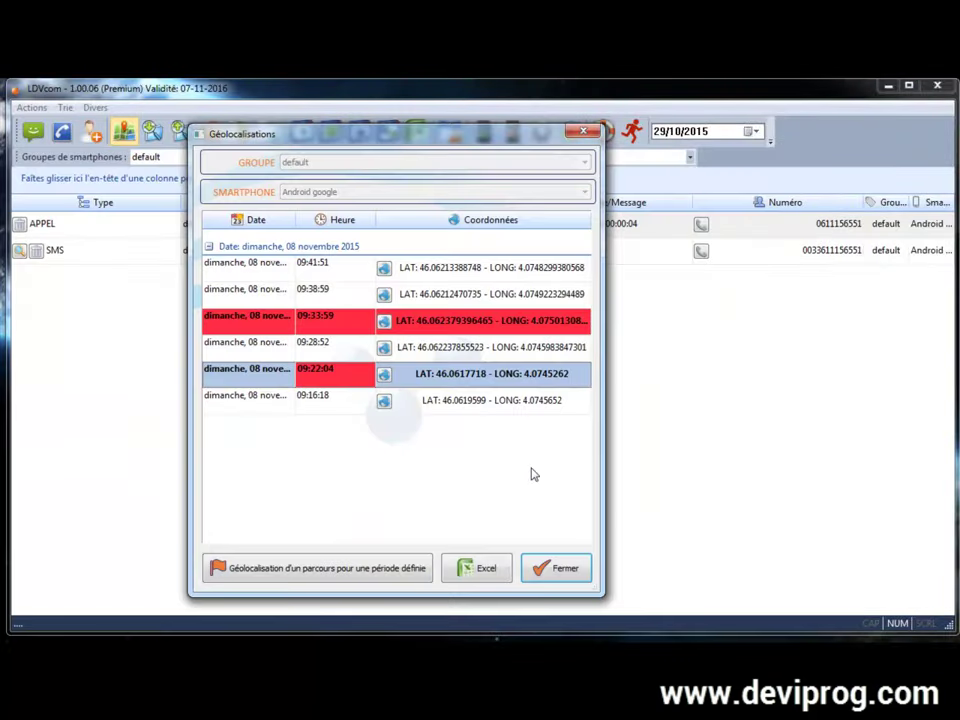
Step: Close Géolocalisations to show the APPEL call and 'Message test' SMS log again
click(556, 566)
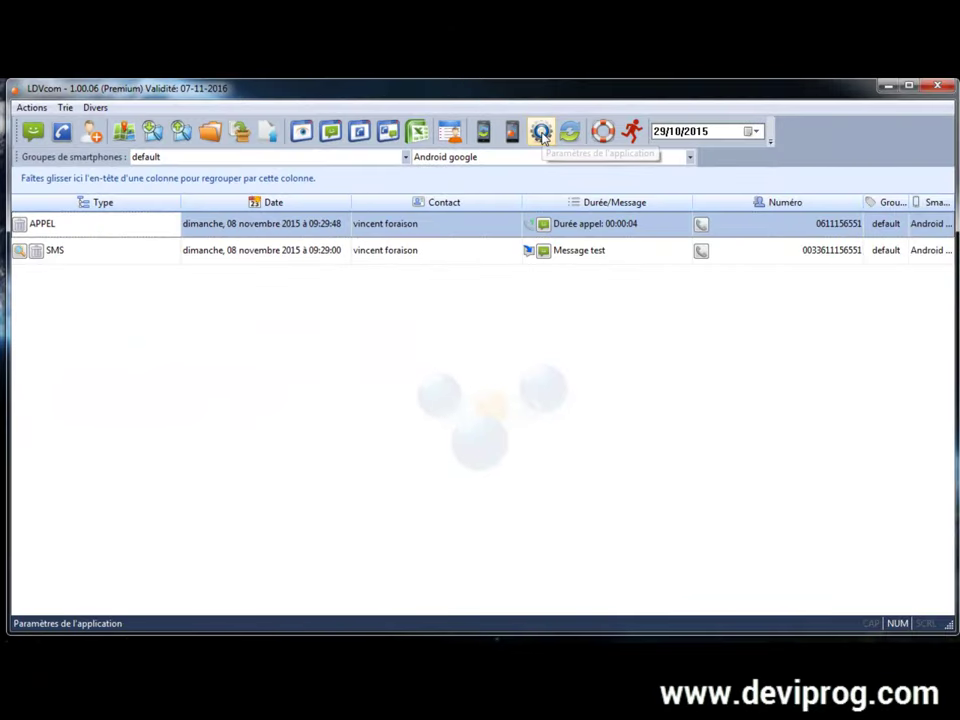
Step: Open the Préférences window from the Paramètres de l'application gear icon
click(541, 132)
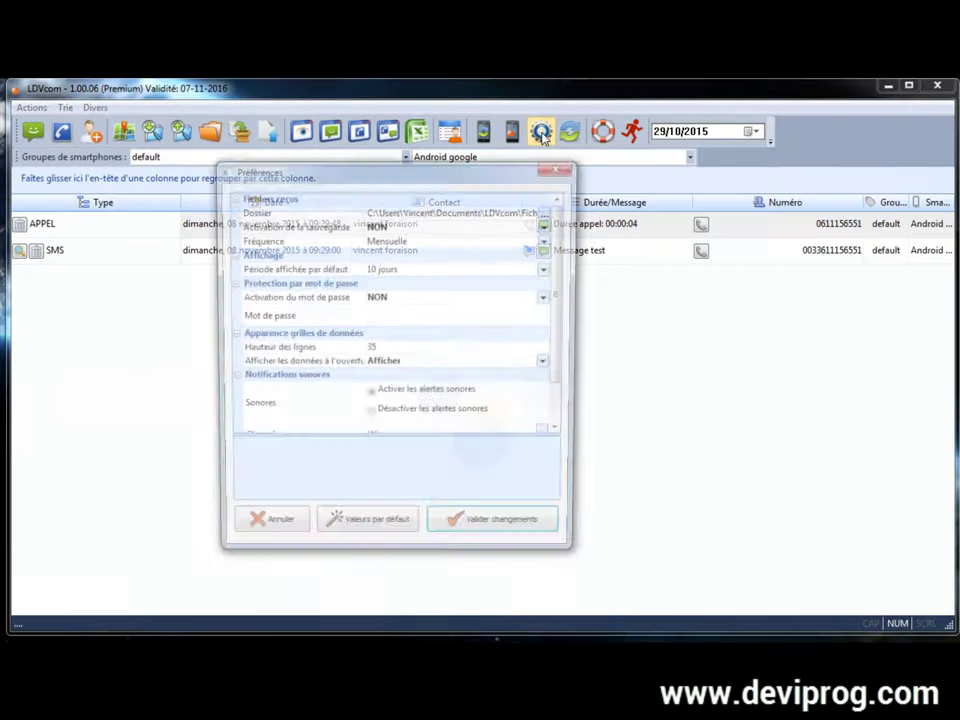
drag(568, 272, 570, 321)
scroll(568, 335, up, 3)
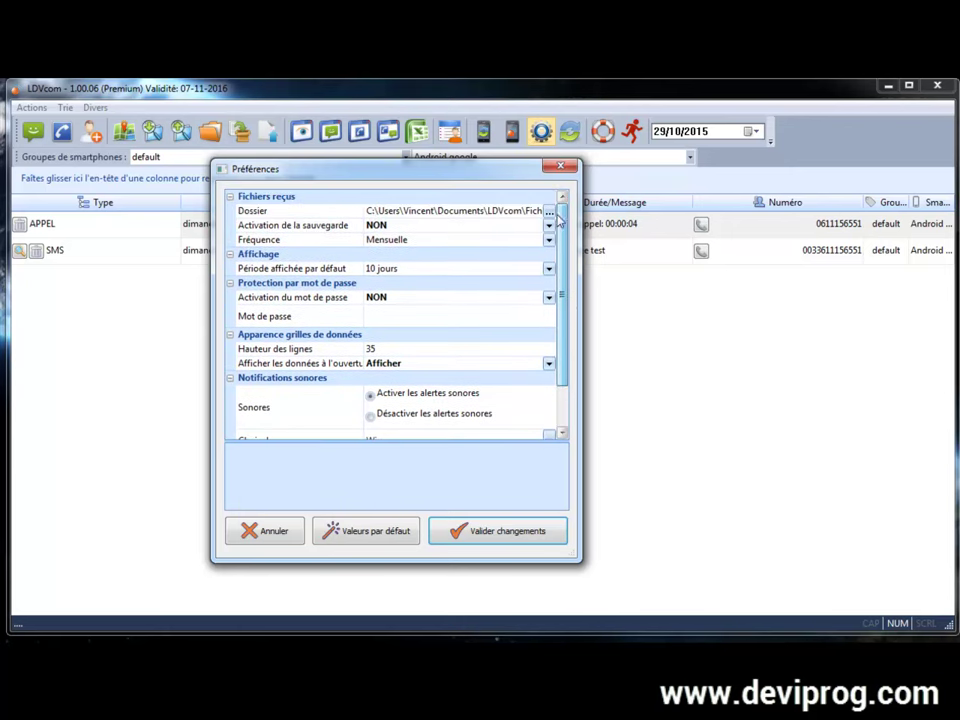